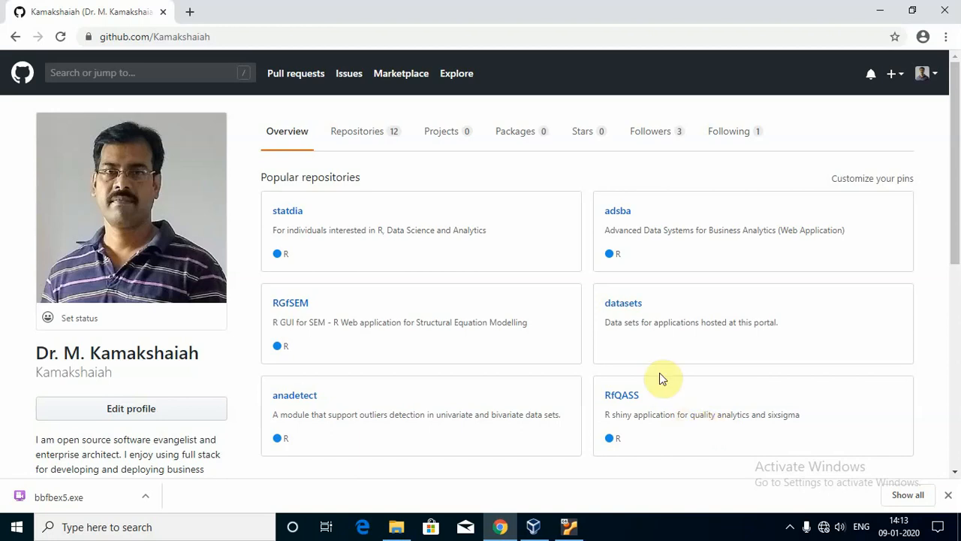
Search Google for 'virtualbox download' in a new tab.
click(194, 12)
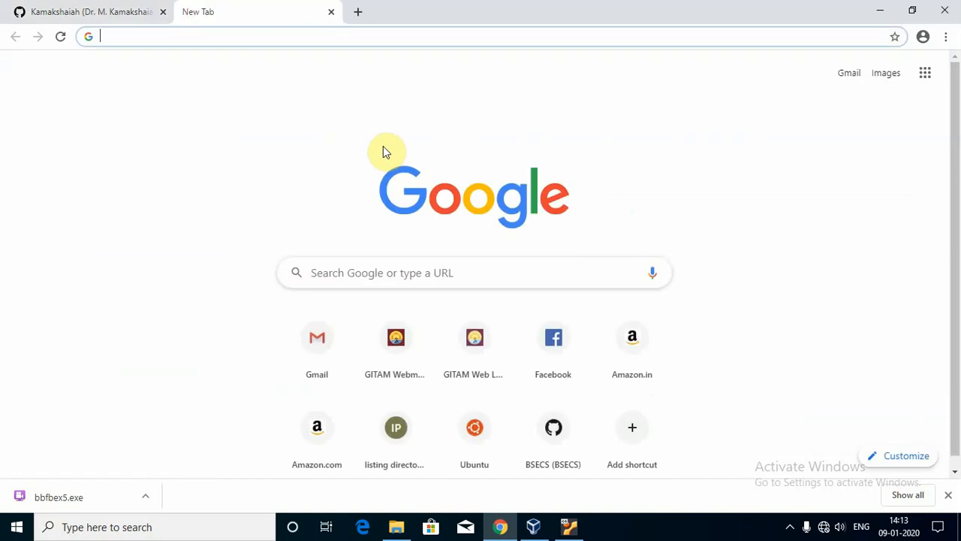
text(virtual)
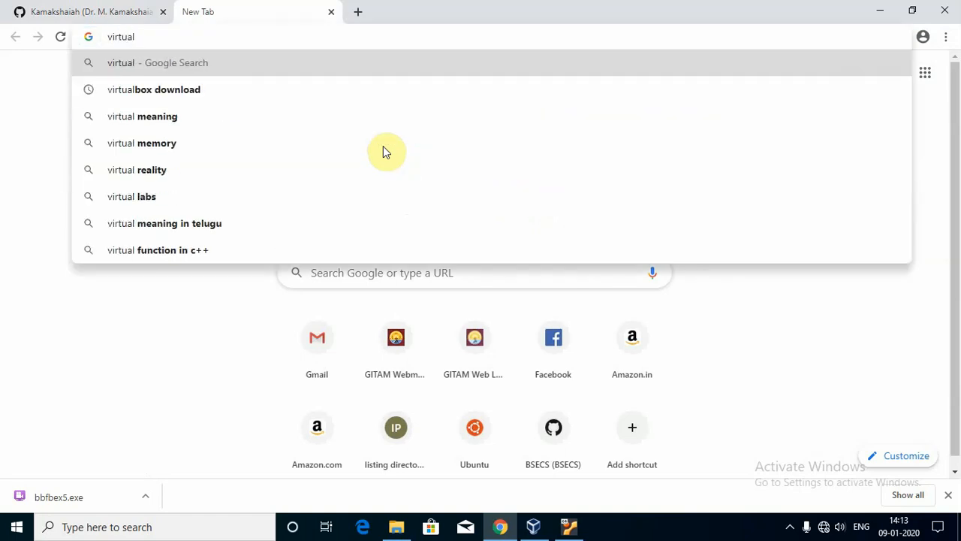
key(Down)
key(Return)
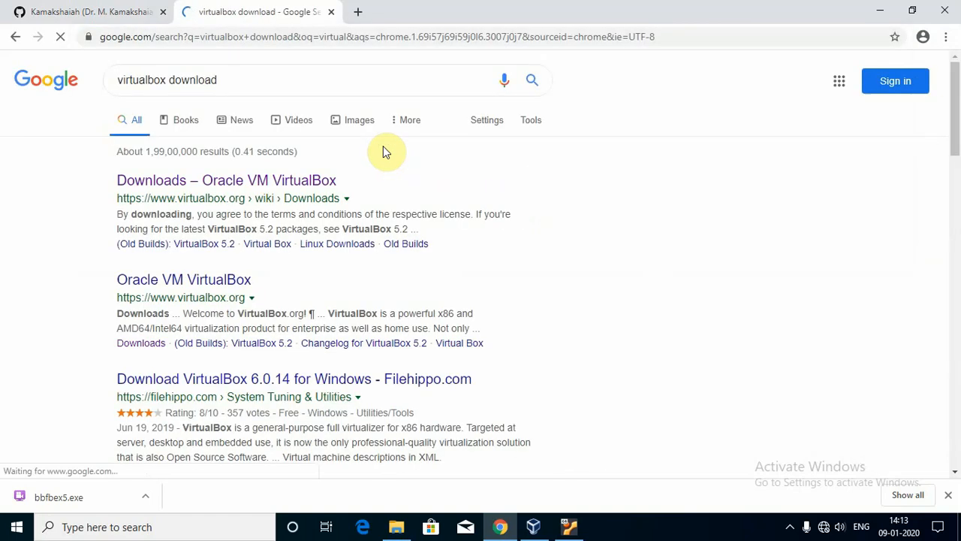
Open the official VirtualBox 6.1.0 Downloads page in a new tab and highlight the Windows hosts package.
right_click(197, 185)
click(244, 196)
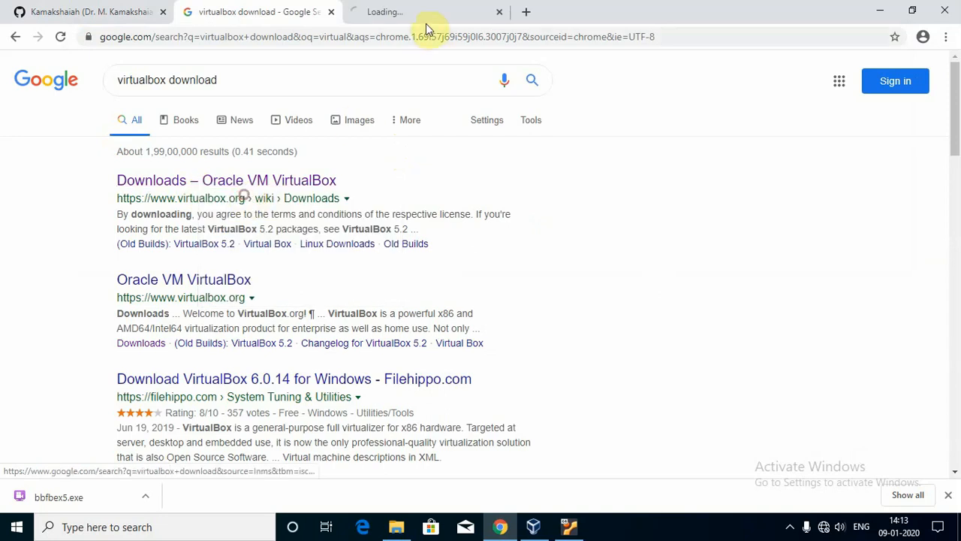
click(425, 23)
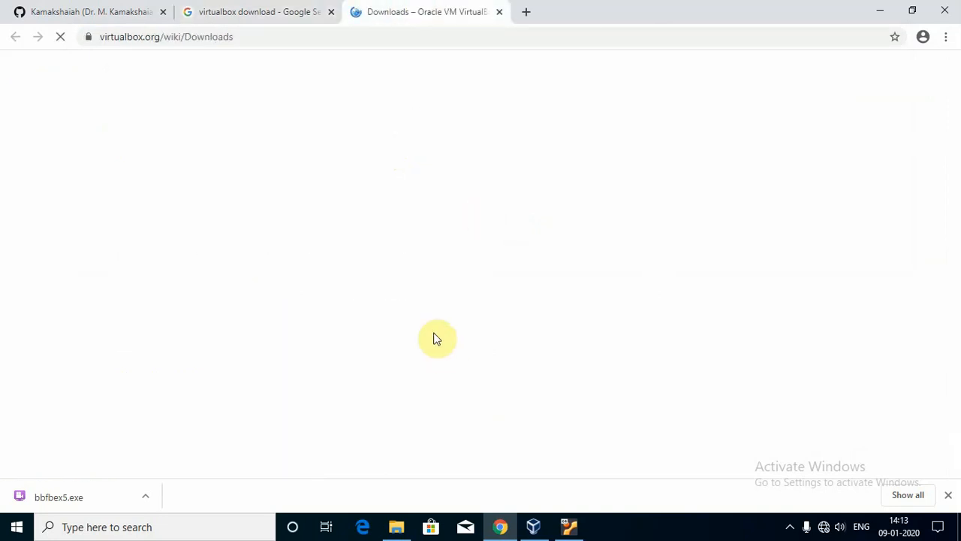
triple_click(197, 305)
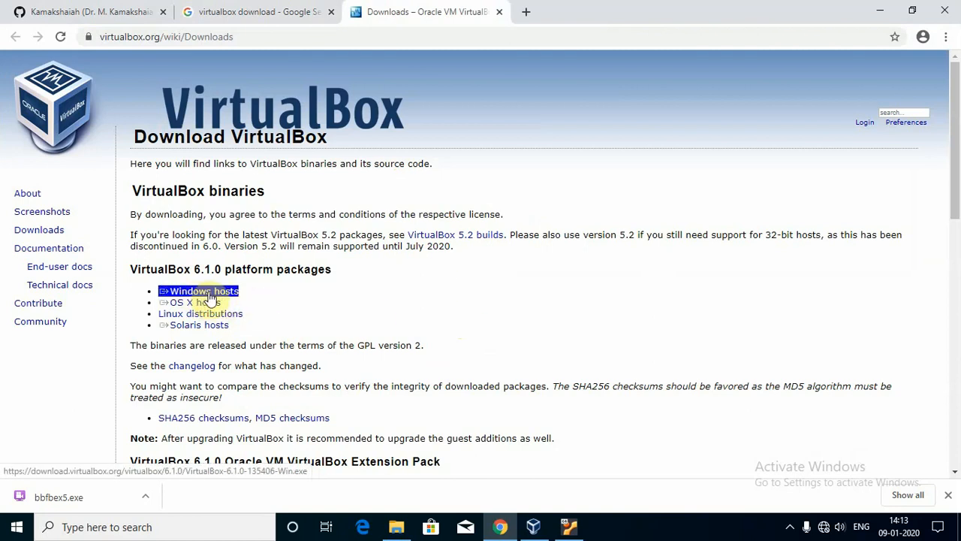
click(396, 526)
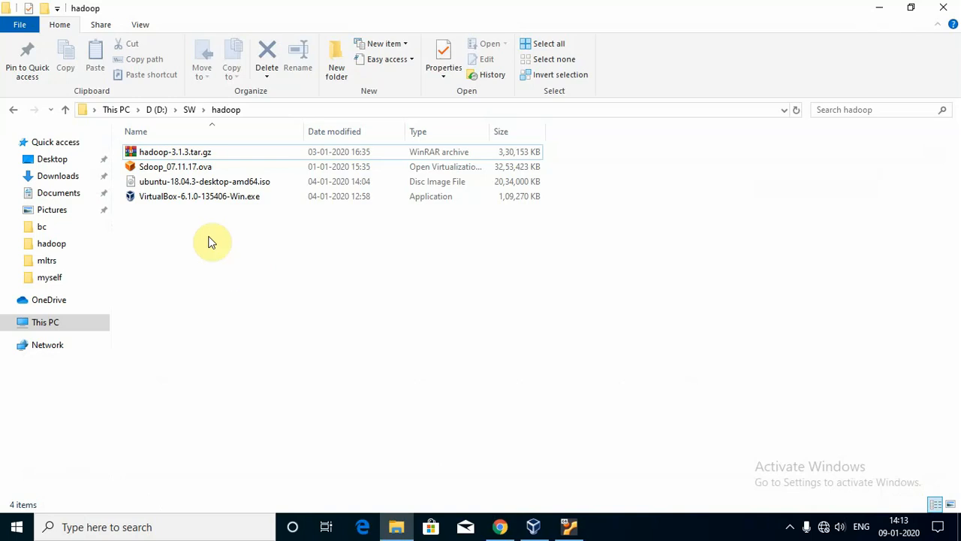
Run VirtualBox-6.1.0-135406-Win.exe from D:\SW\hadoop as administrator.
right_click(192, 199)
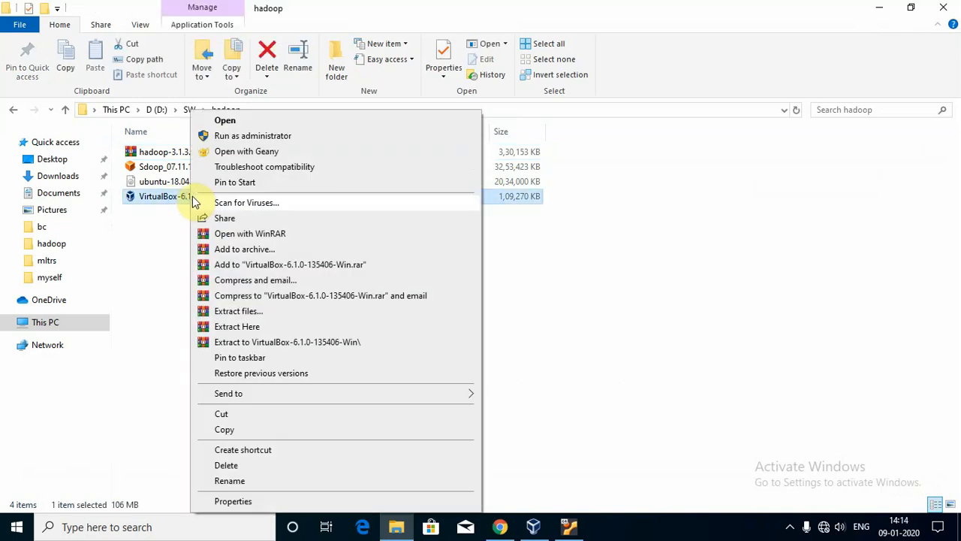
click(279, 139)
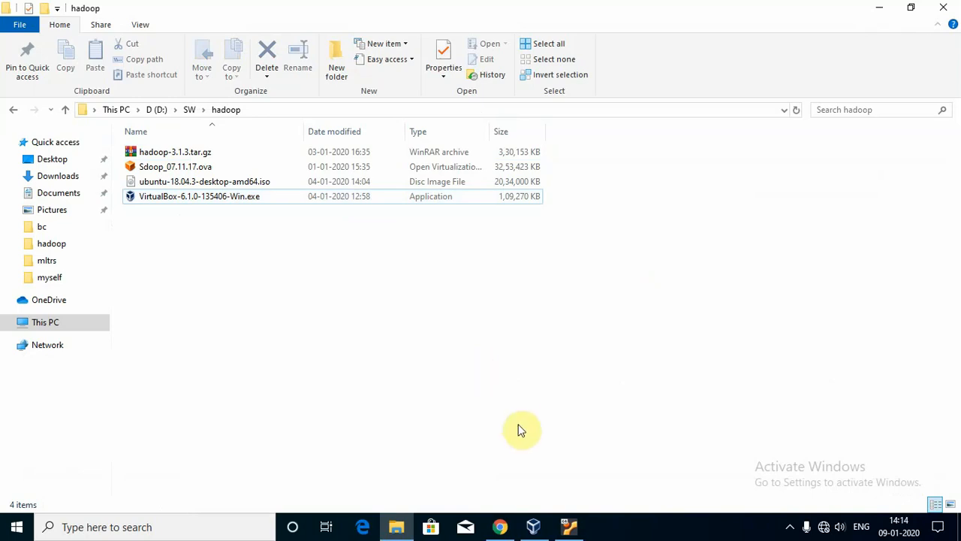
Restore and maximize the VirtualBox Manager, then bring the running ubuntu VM window forward.
click(533, 527)
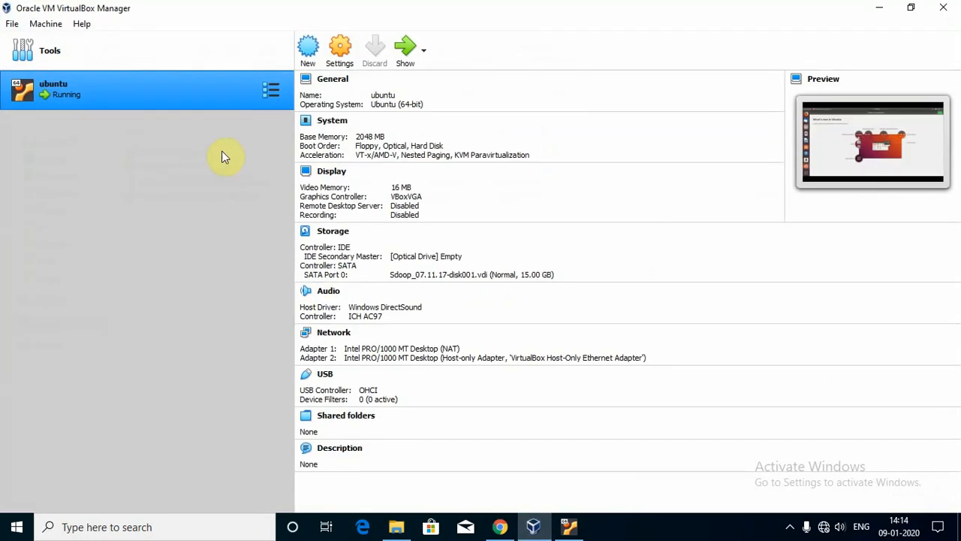
click(910, 8)
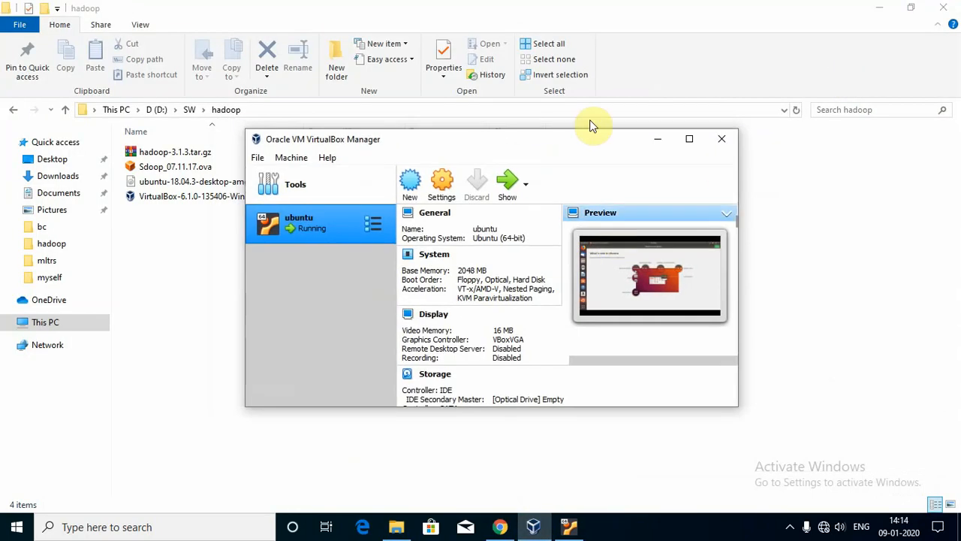
click(689, 139)
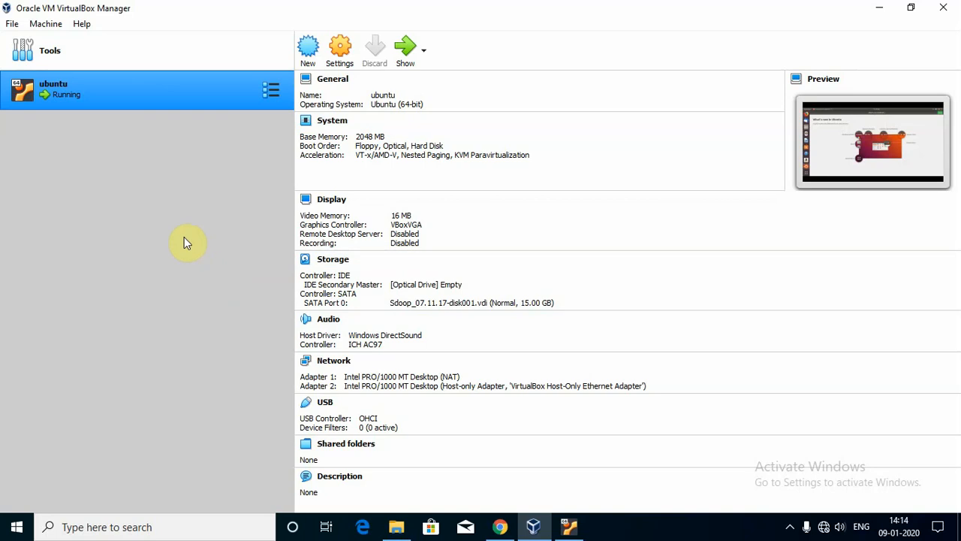
click(568, 530)
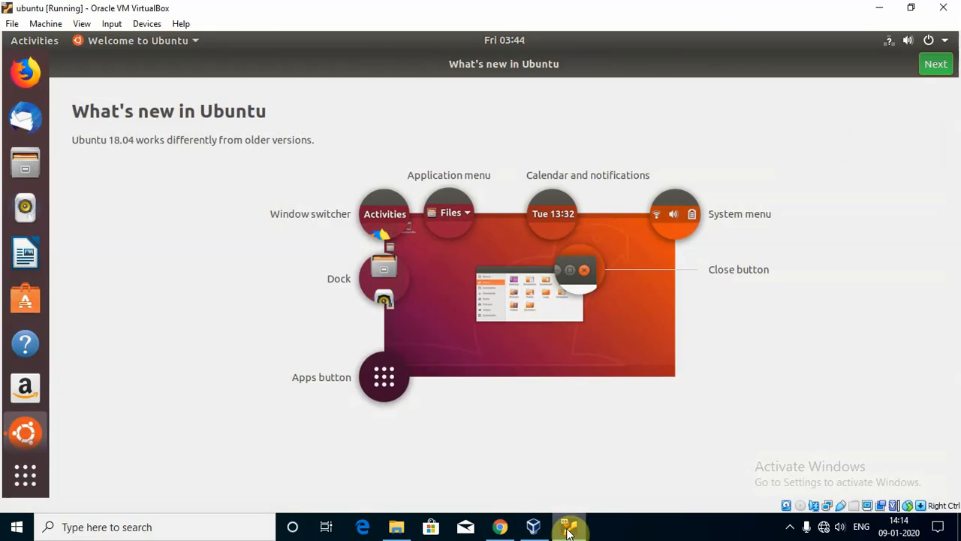
Go through the Welcome to Ubuntu pages past Livepatch, then minimize the VM to show the Manager.
click(936, 65)
click(936, 65)
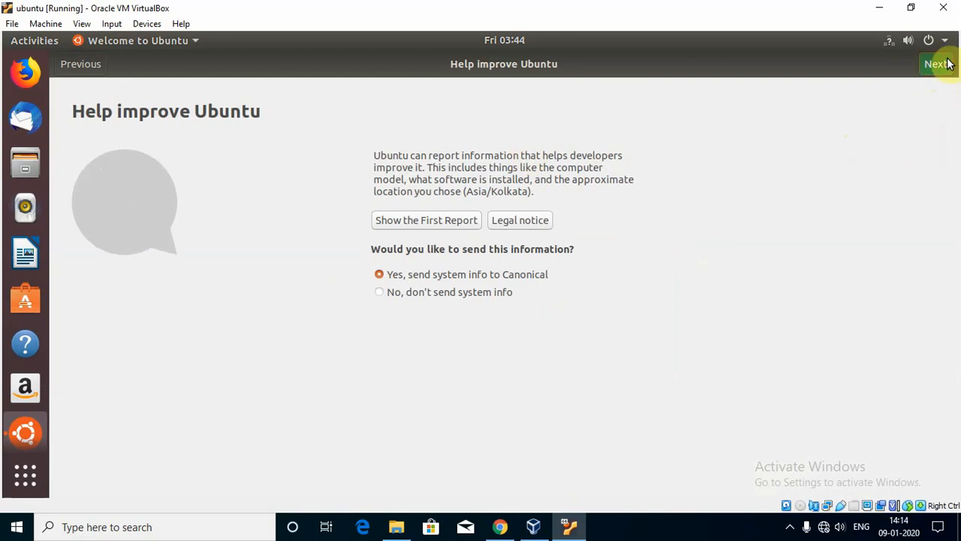
click(790, 527)
right_click(793, 497)
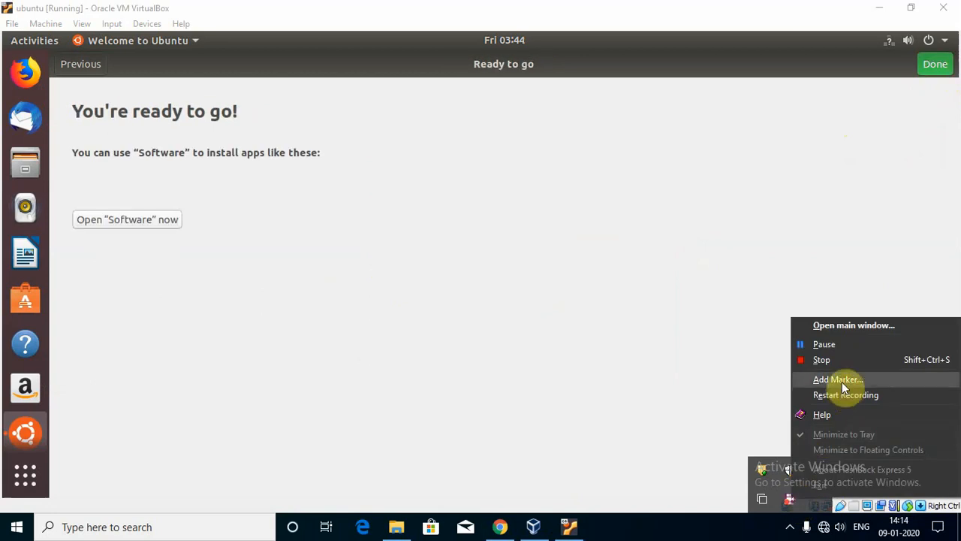
click(824, 344)
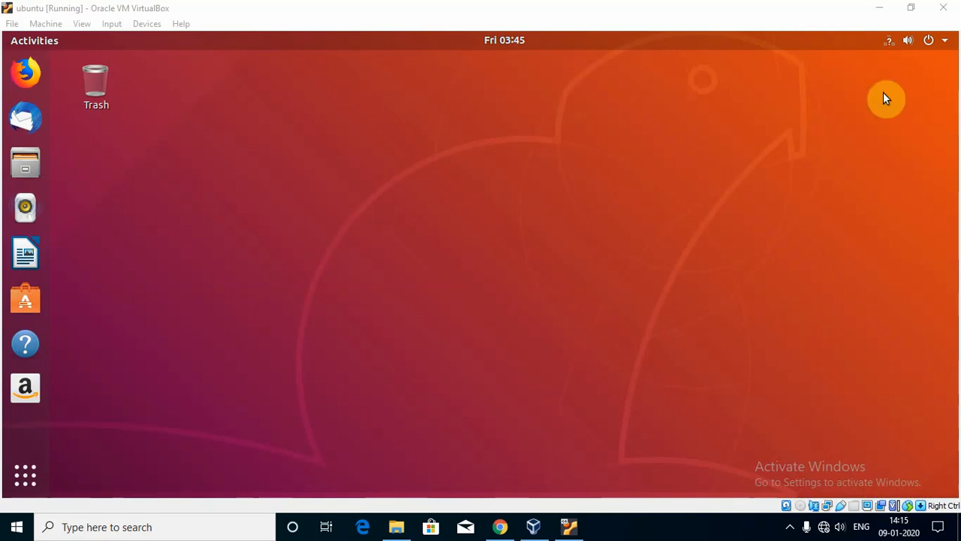
click(881, 8)
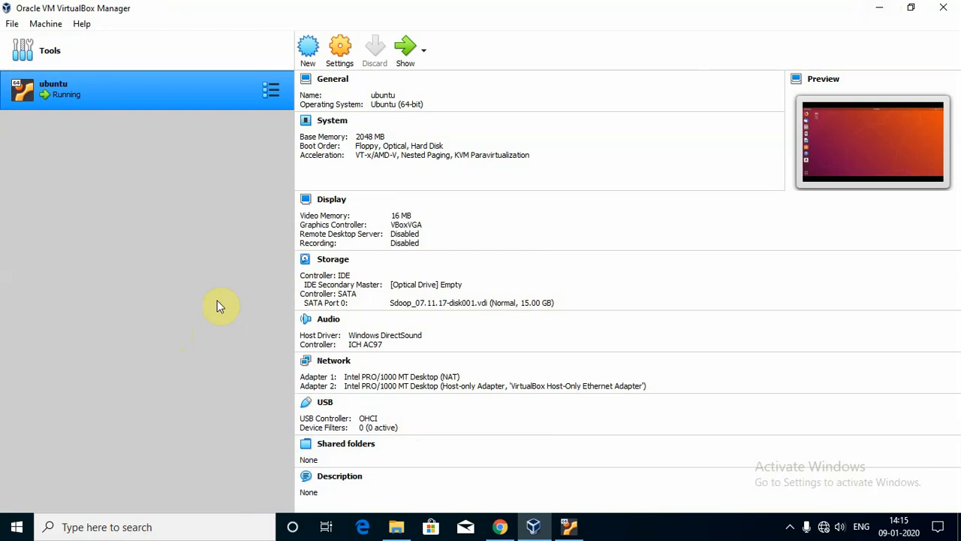
Return to Chrome's search tab and replace the query with a Google search for 'ubuntu'.
click(877, 9)
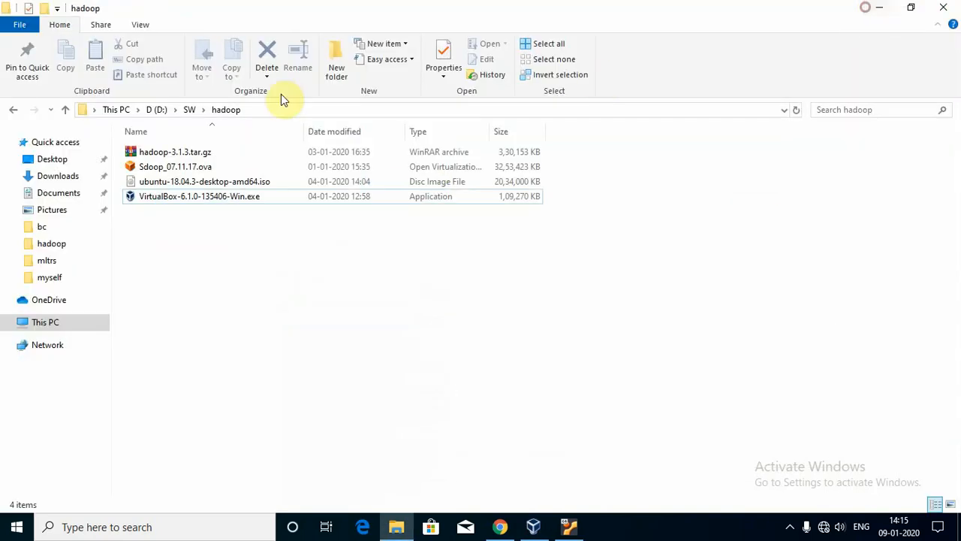
click(880, 7)
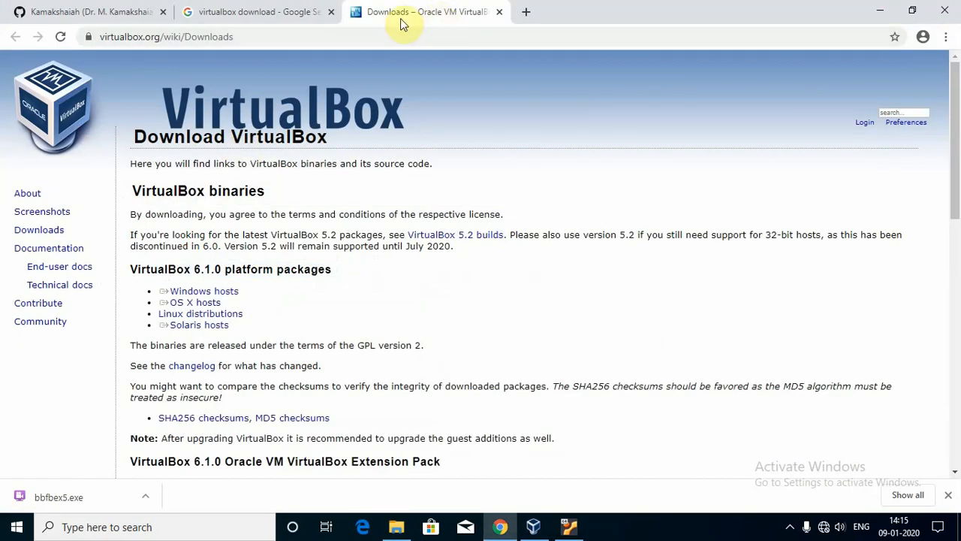
click(271, 13)
click(255, 79)
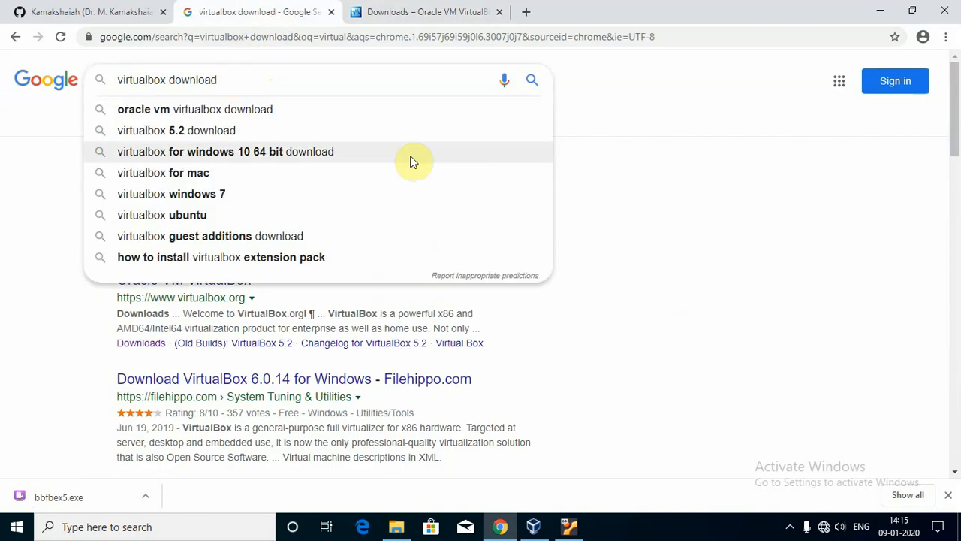
key(ctrl+a)
text(ubuntu)
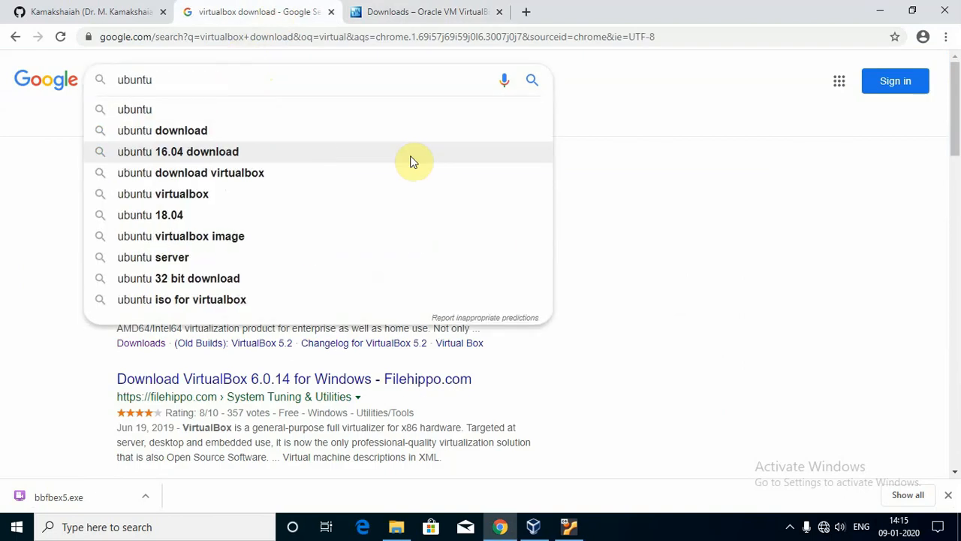
key(Return)
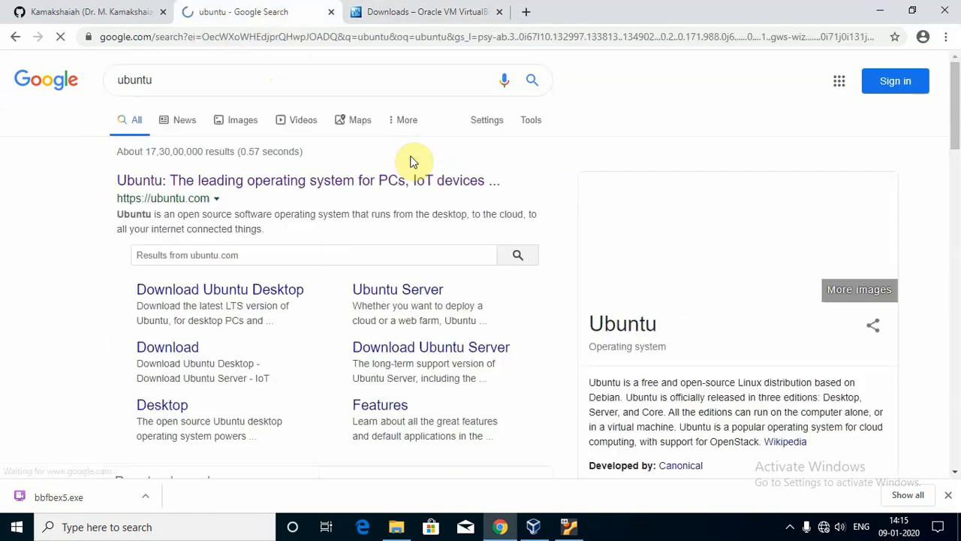
Open the ubuntu.com result in a new tab and switch to it.
right_click(204, 186)
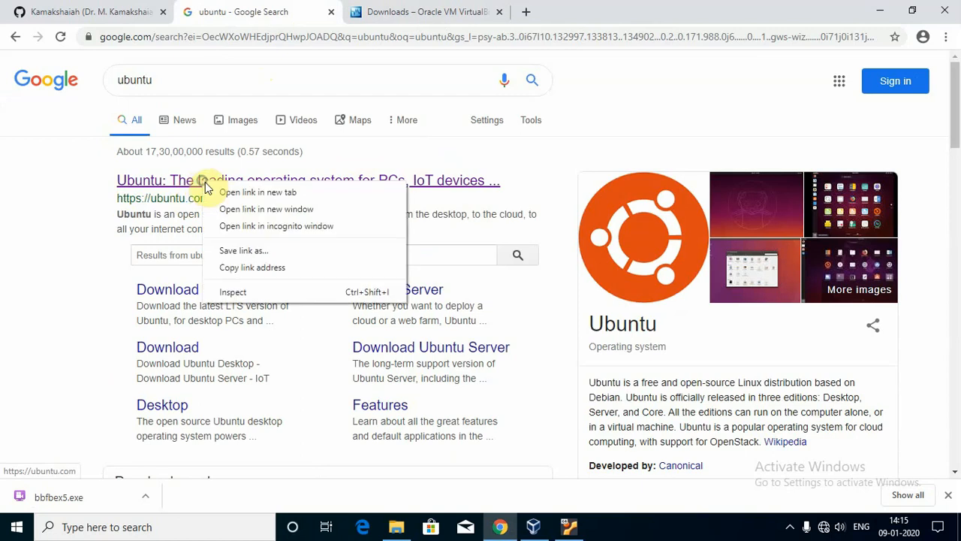
click(240, 190)
click(593, 11)
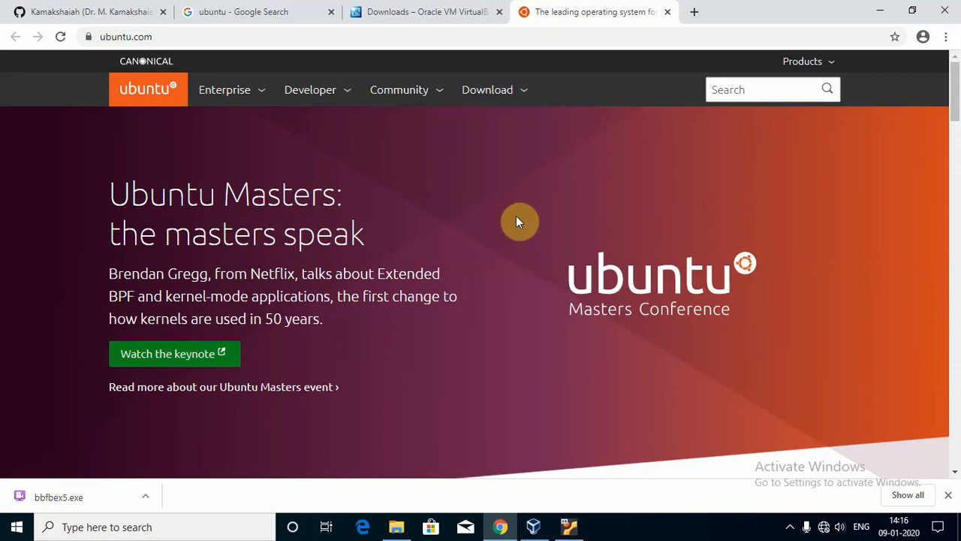
Show ubuntu.com's Download options for Ubuntu Desktop 18.04 LTS and 19.10.
click(505, 96)
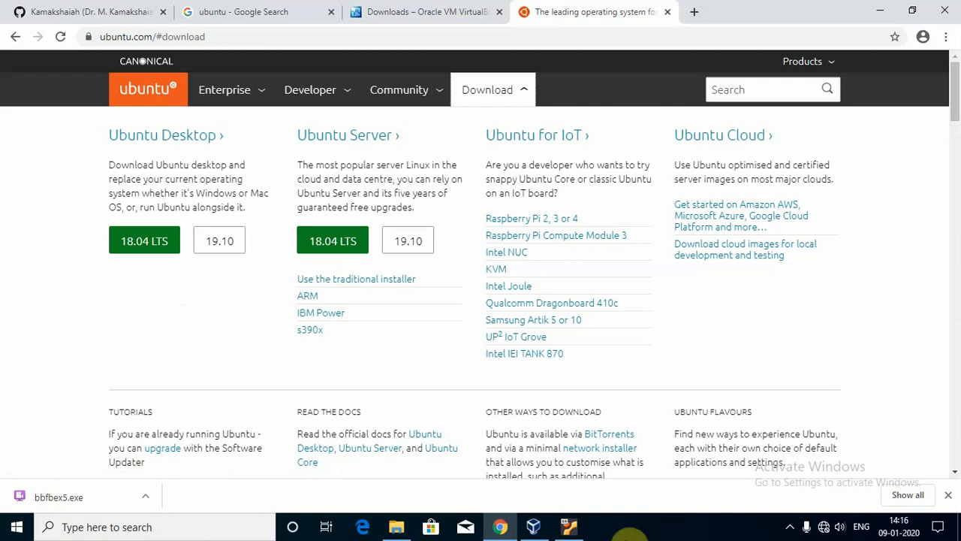
right_click(793, 530)
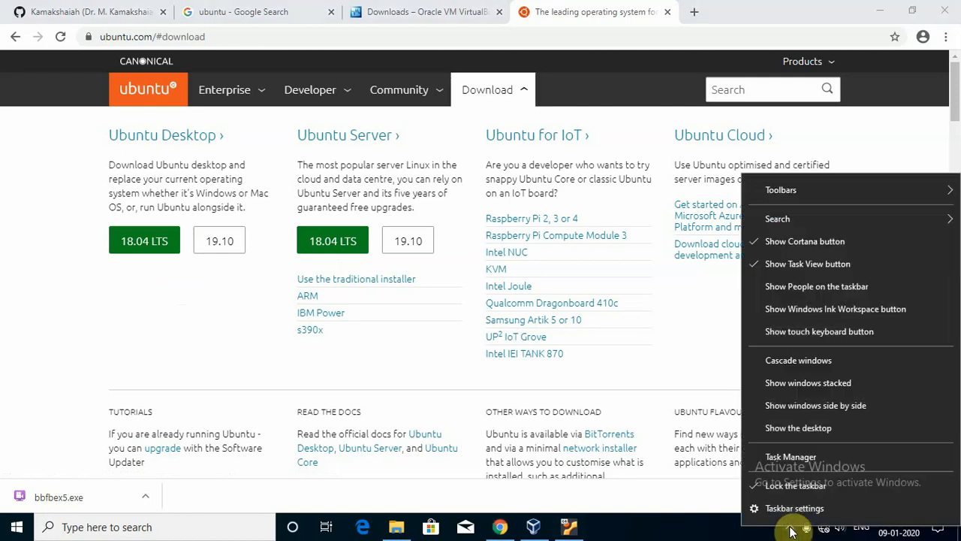
click(790, 526)
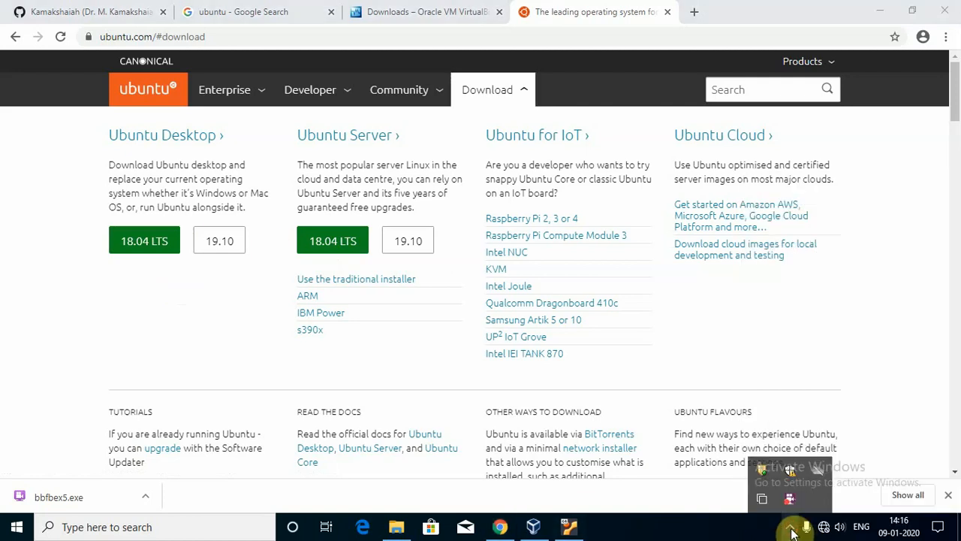
right_click(788, 500)
click(821, 345)
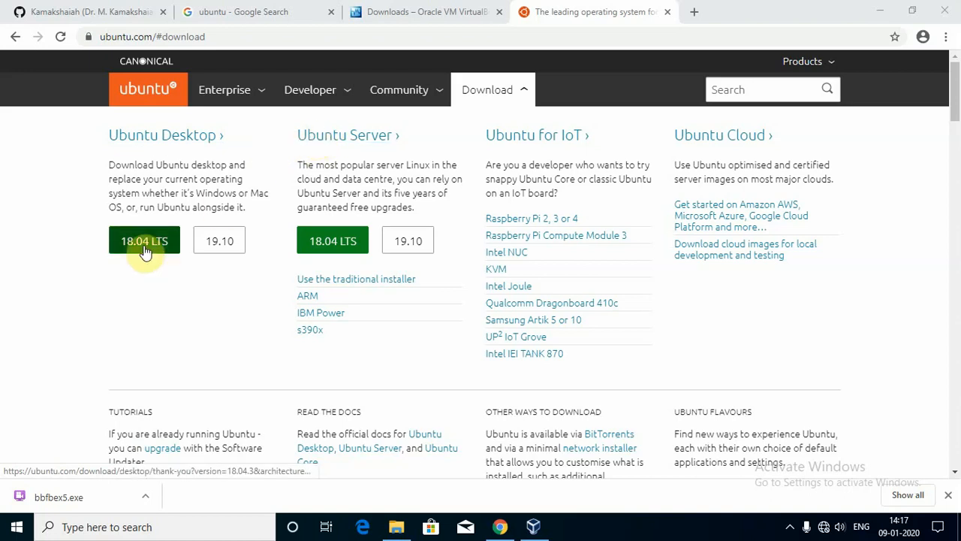
Select ubuntu-18.04.3-desktop-amd64.iso in the hadoop folder, then return to VirtualBox Manager.
click(397, 526)
click(173, 184)
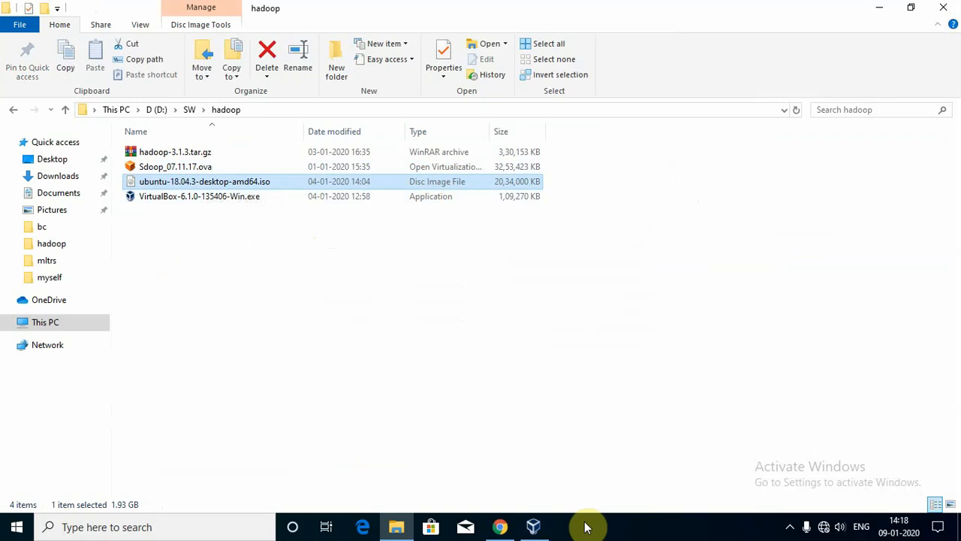
click(533, 526)
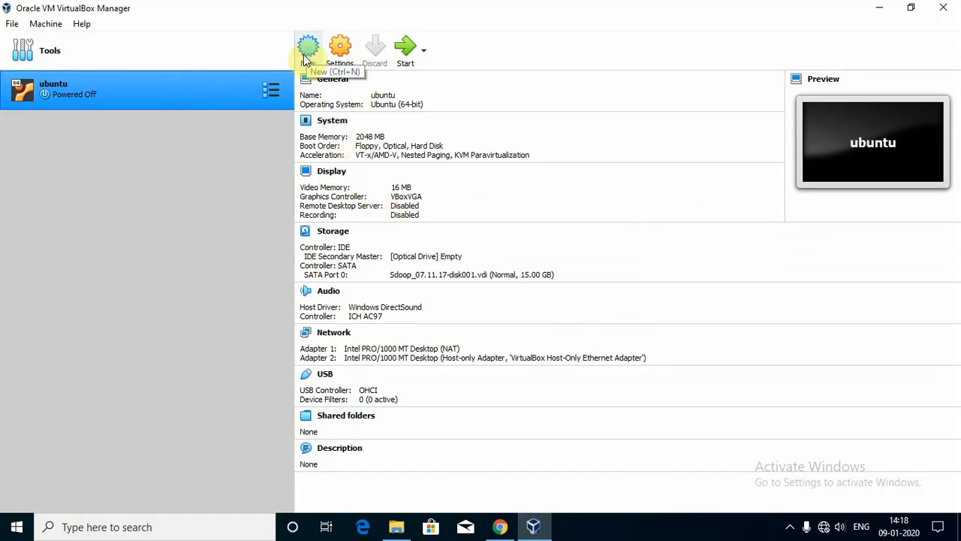
Start a new virtual machine named ubuntu1, detected as Linux Ubuntu (64-bit).
click(306, 49)
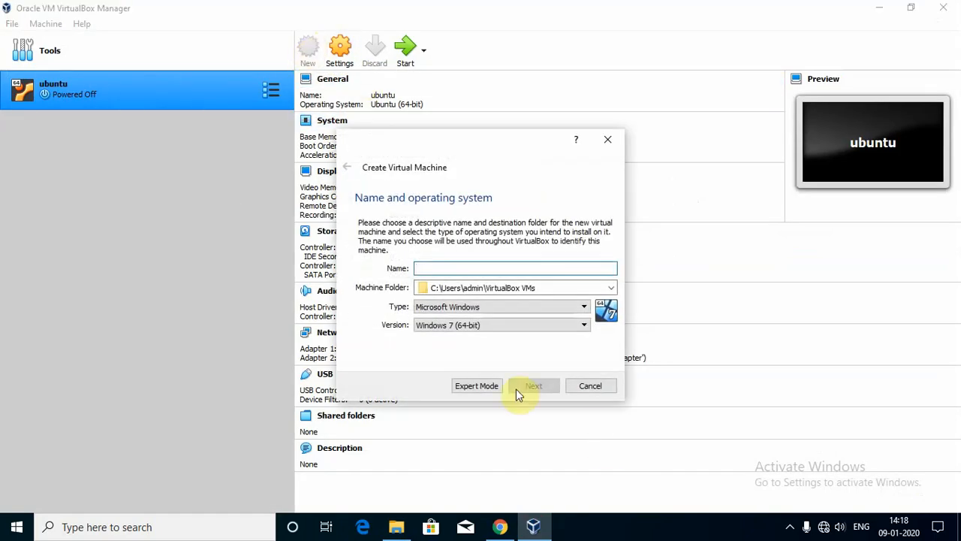
click(455, 268)
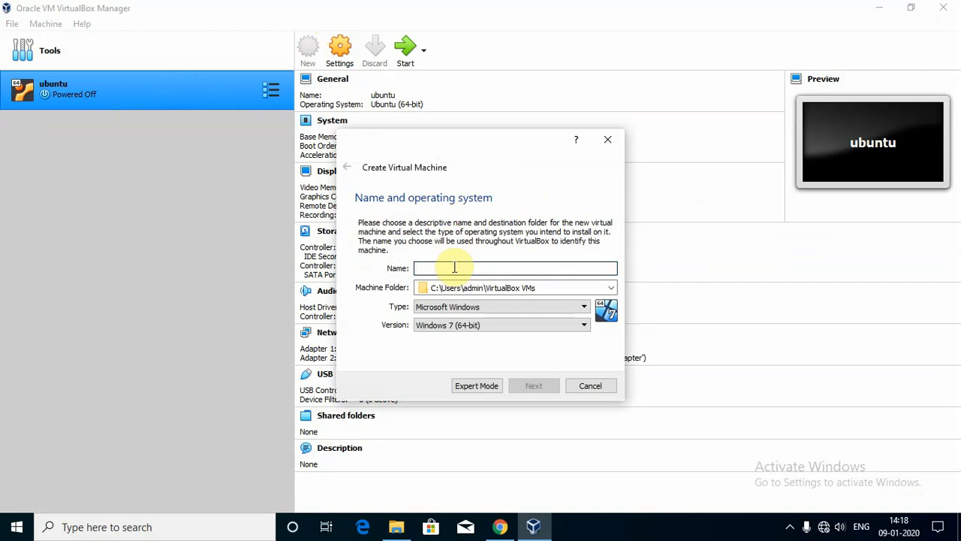
text(ubuntu1)
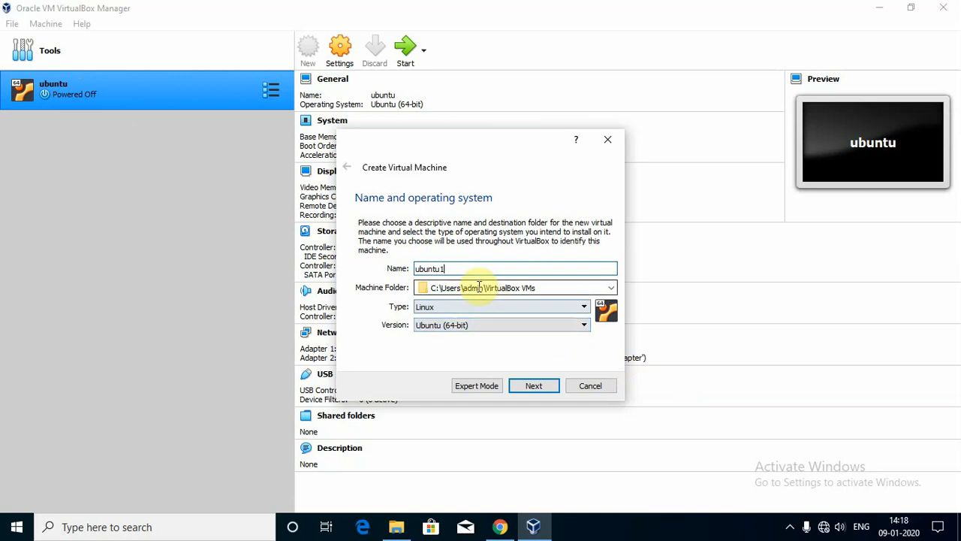
Create a new Hadoop_VMs folder on drive E: and use it as the machine folder.
click(612, 293)
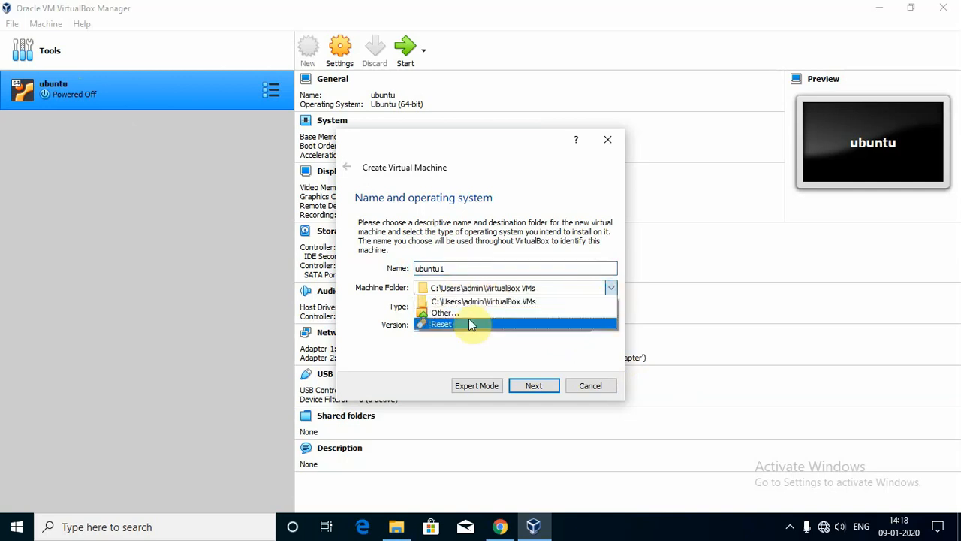
click(419, 309)
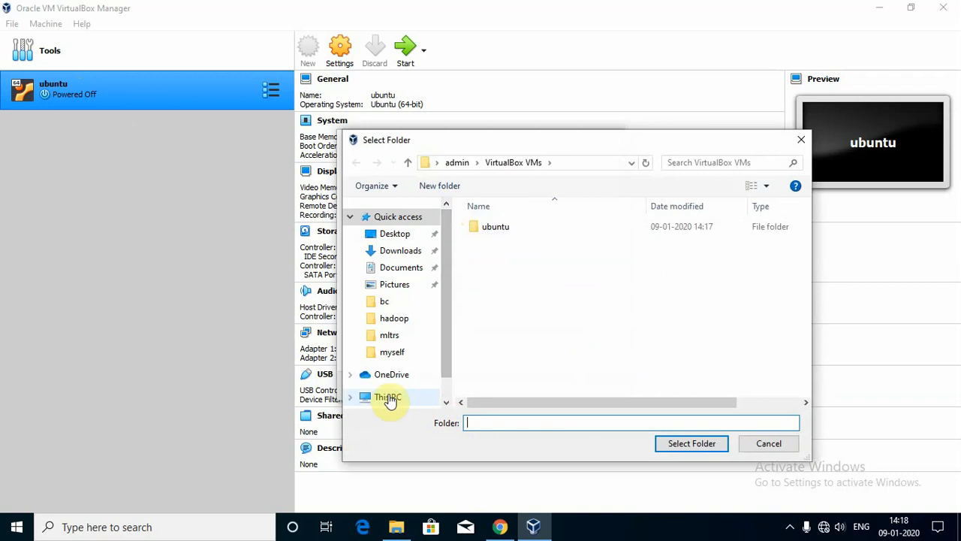
drag(442, 329, 454, 379)
click(397, 368)
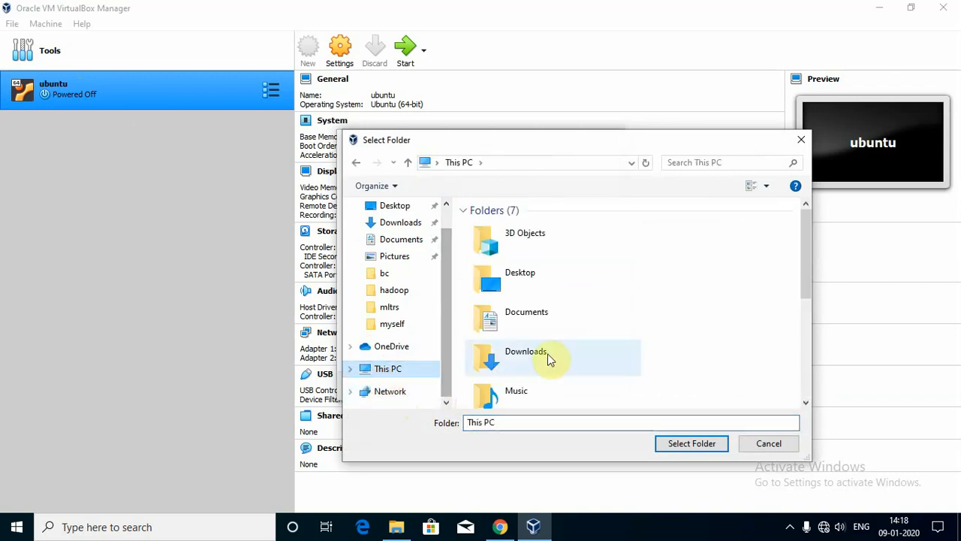
drag(804, 247, 803, 334)
double_click(582, 388)
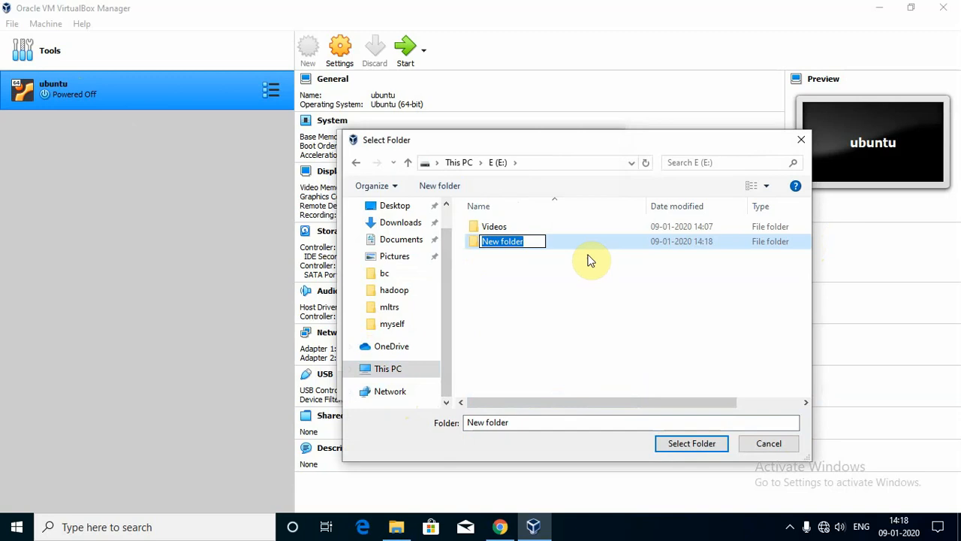
text(Hadoop_VMs)
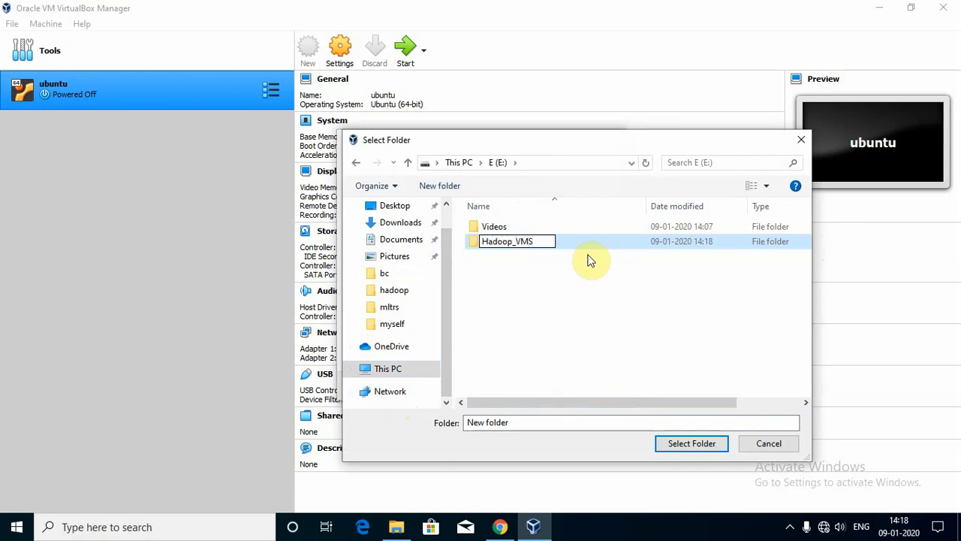
key(Return)
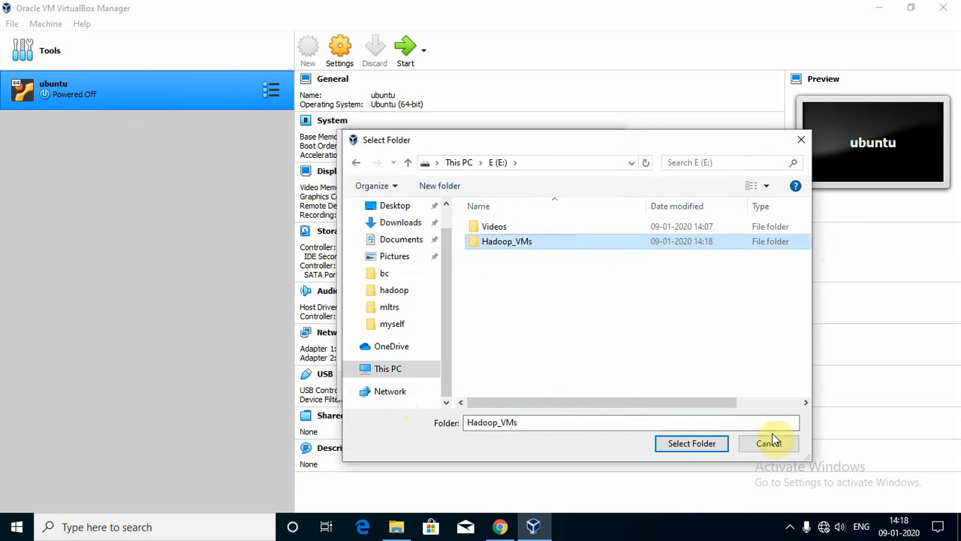
click(698, 443)
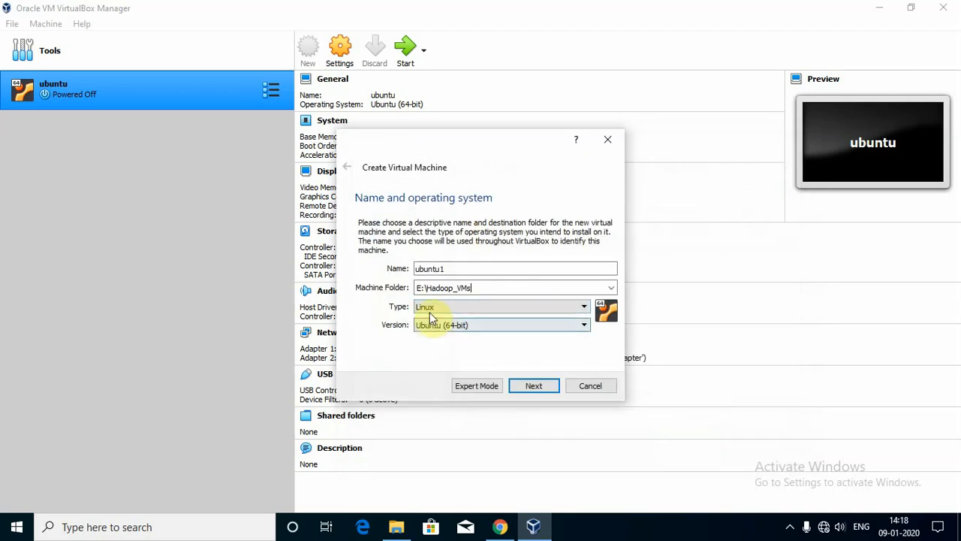
Give ubuntu1 2048 MB of memory.
click(534, 385)
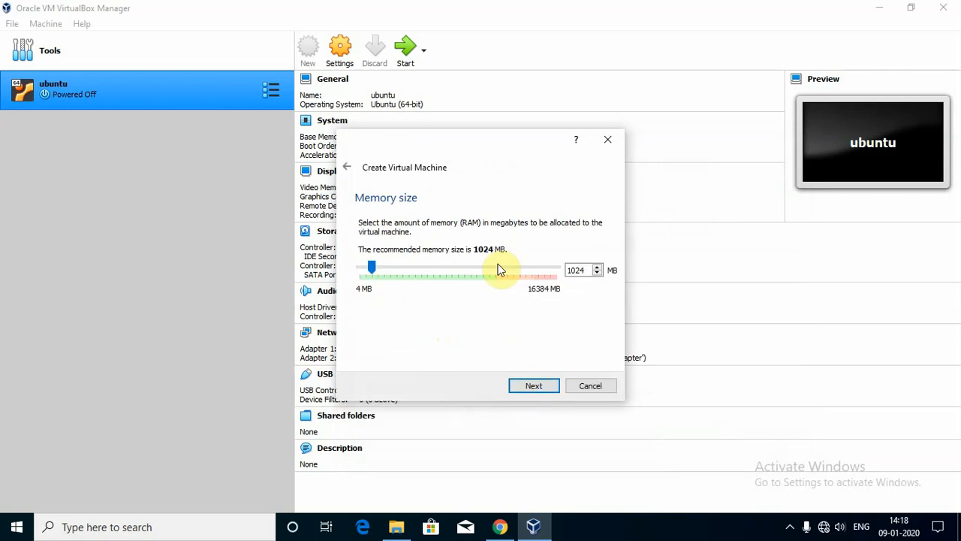
double_click(584, 270)
text(2048)
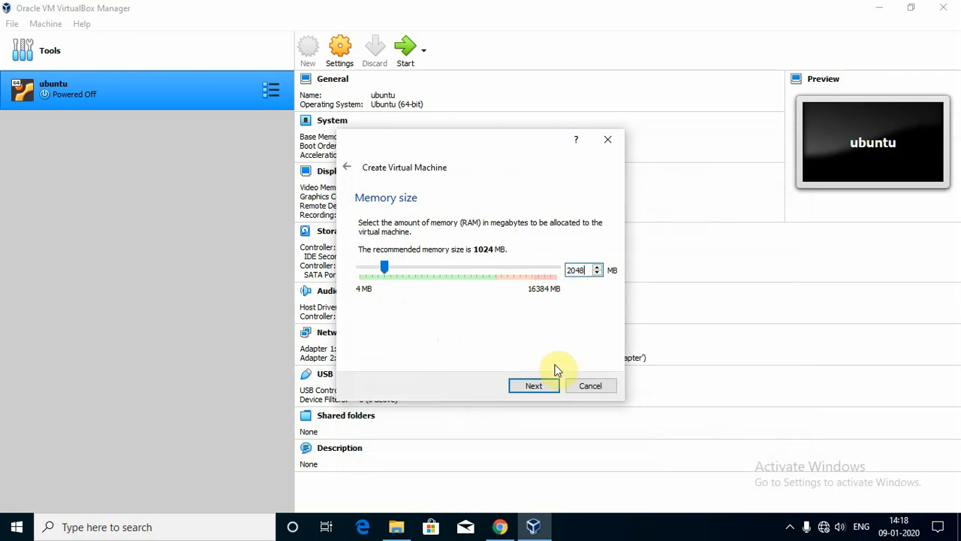
click(540, 387)
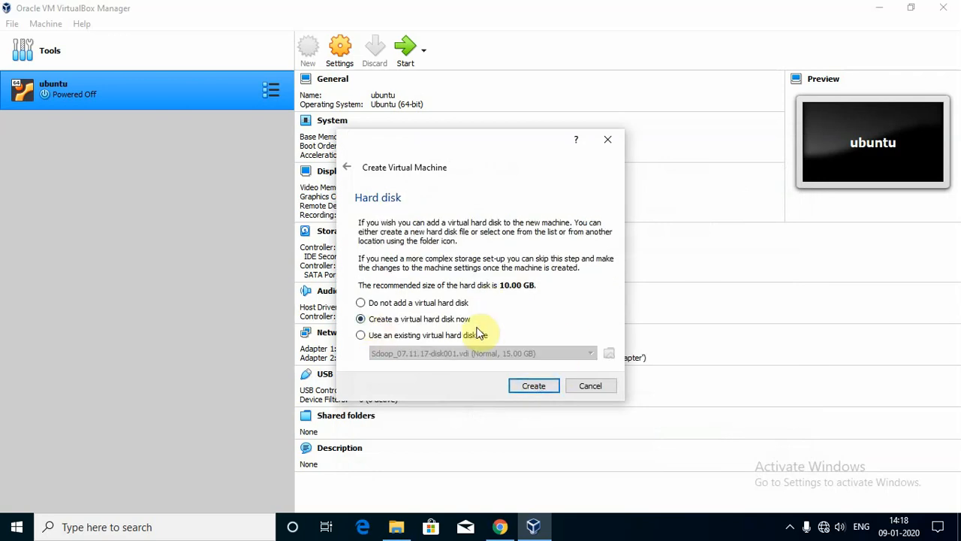
Create a new dynamically allocated 20 GB VDI hard disk and finish the machine.
click(534, 388)
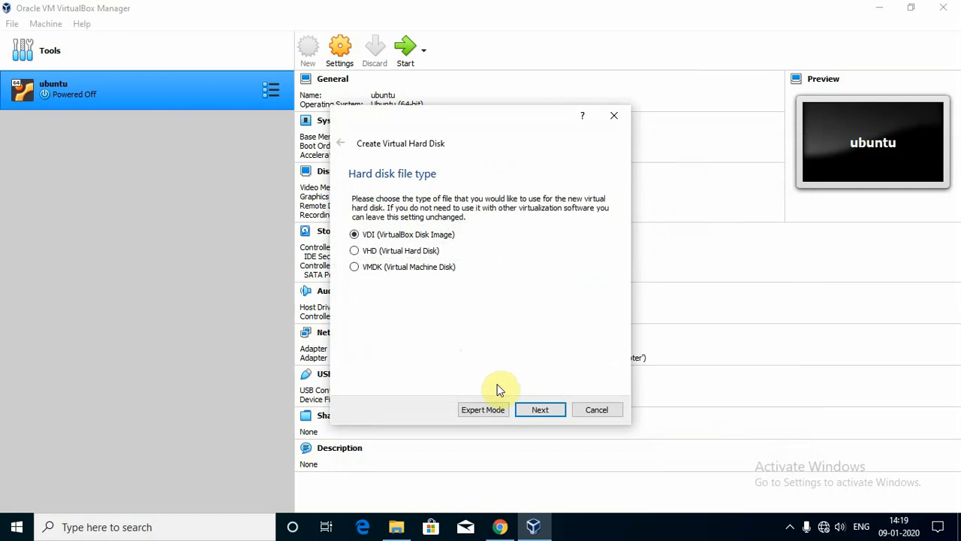
click(542, 411)
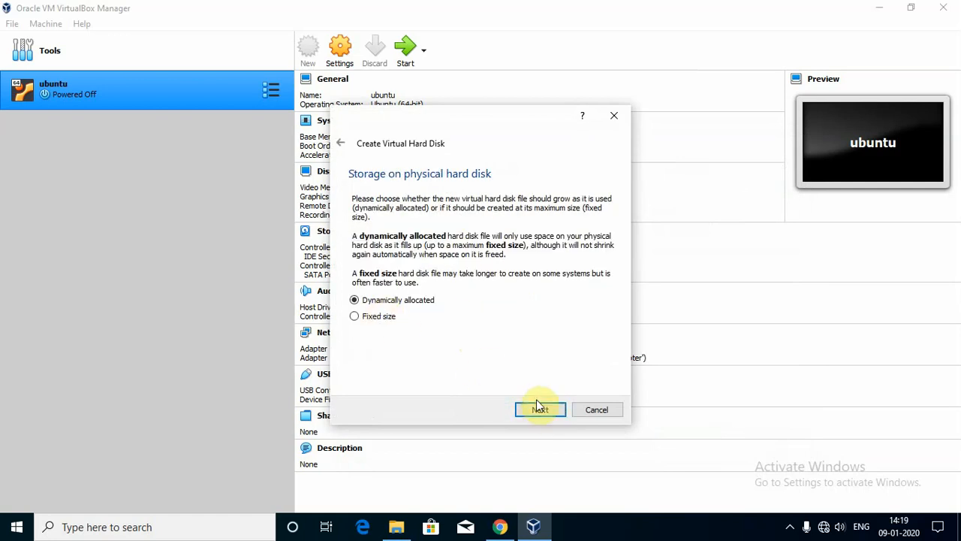
click(540, 410)
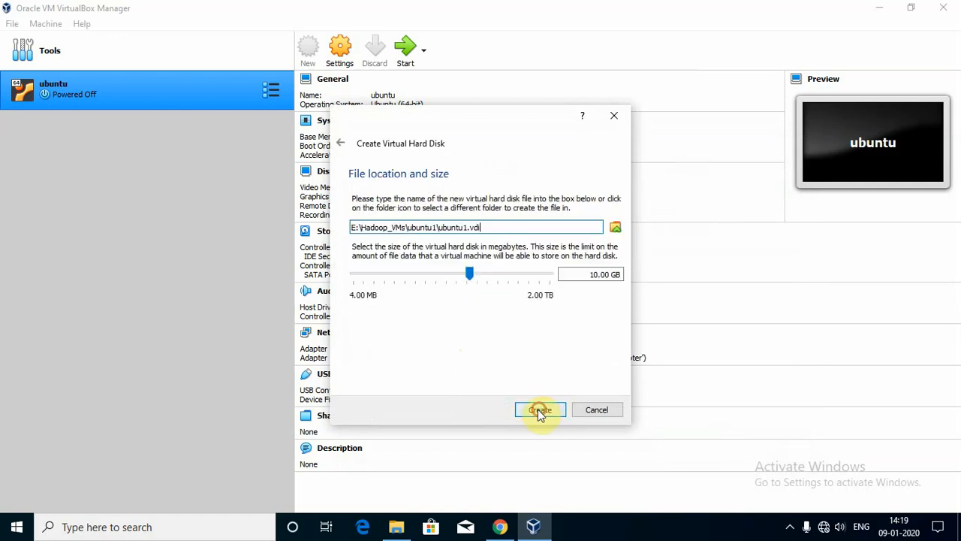
click(599, 274)
drag(595, 274, 554, 283)
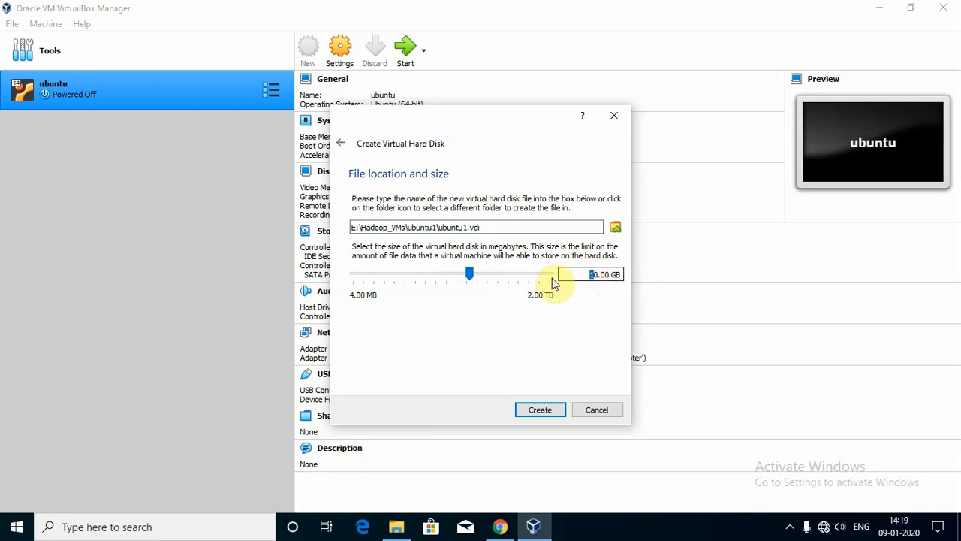
text(20)
key(BackSpace)
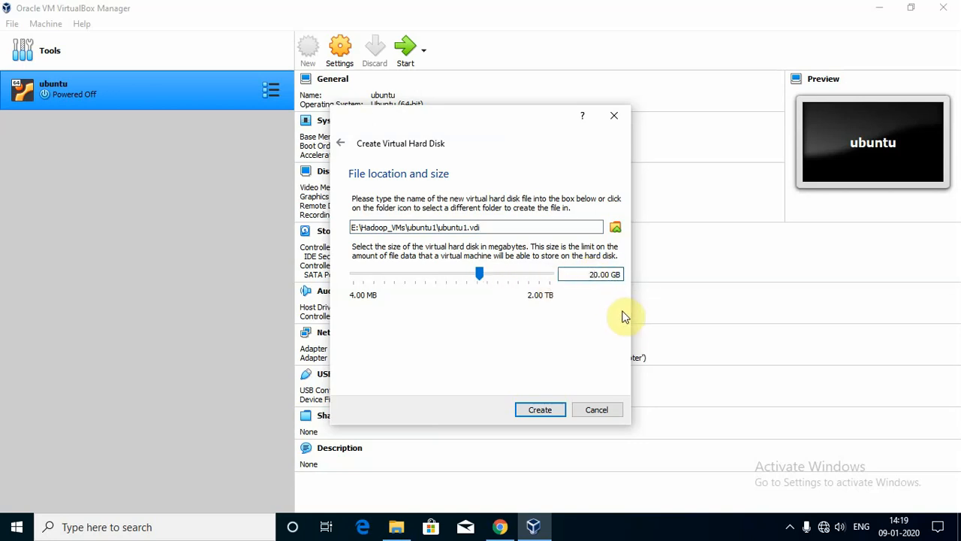
click(539, 409)
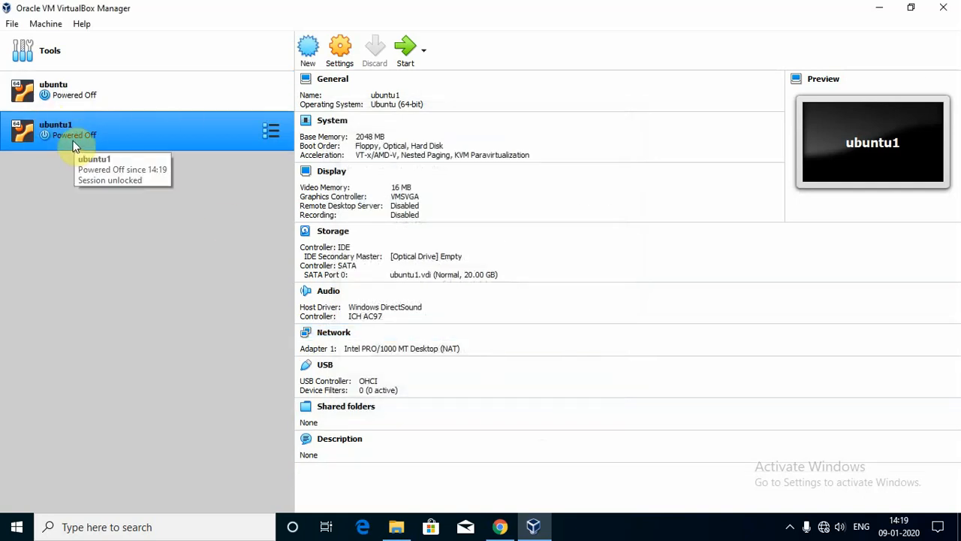
In ubuntu1's Storage settings, select the Empty IDE optical drive and show its disc options.
click(339, 52)
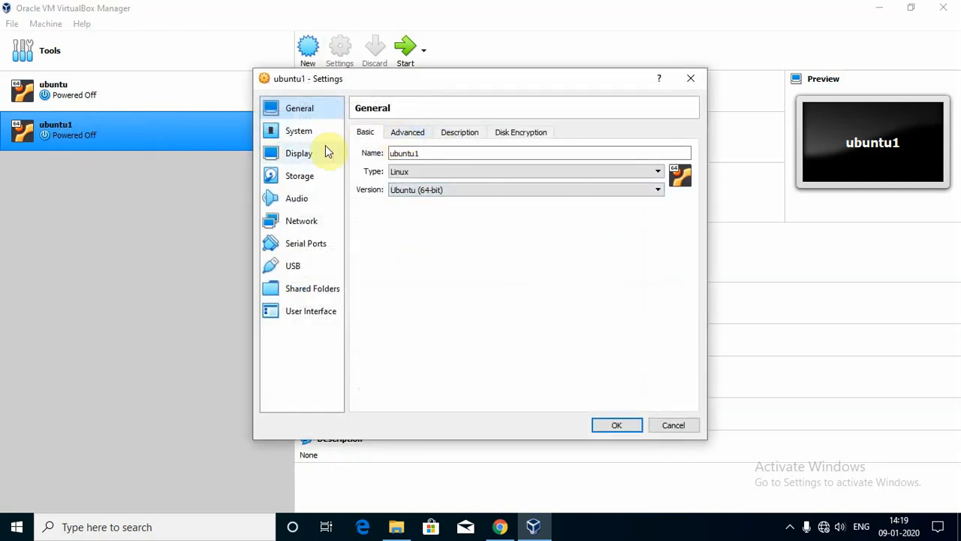
click(307, 182)
click(391, 163)
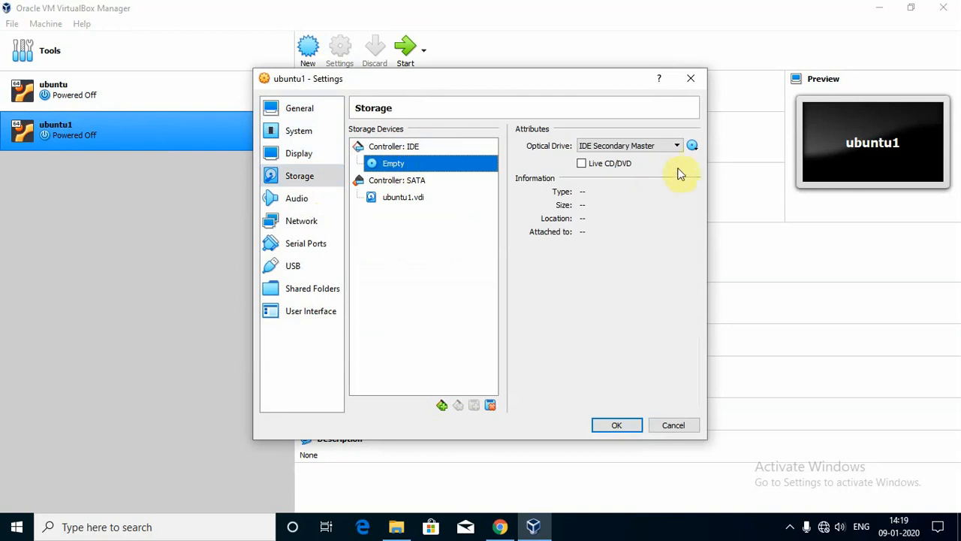
click(692, 146)
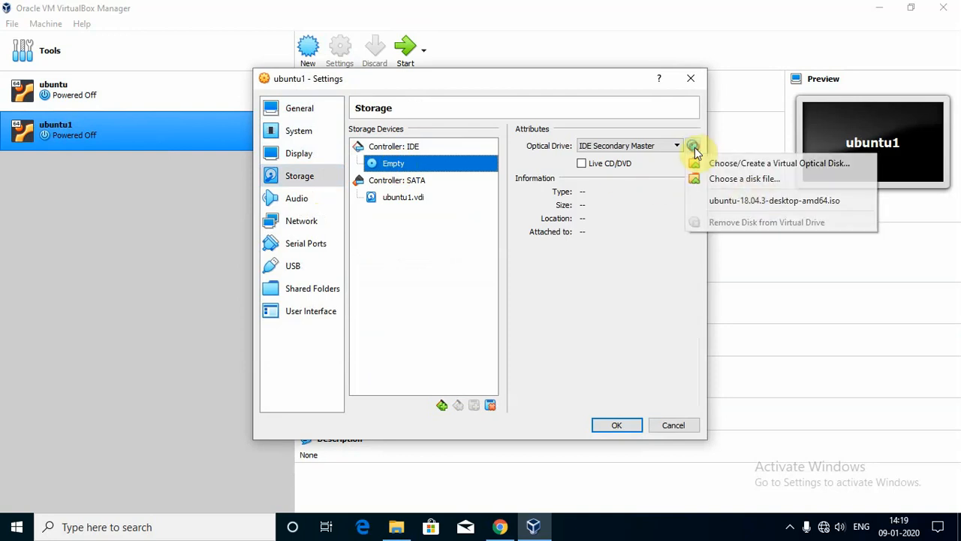
Add ubuntu-18.04.3-desktop-amd64.iso to the disk list and attach it to the optical drive.
click(764, 164)
click(451, 274)
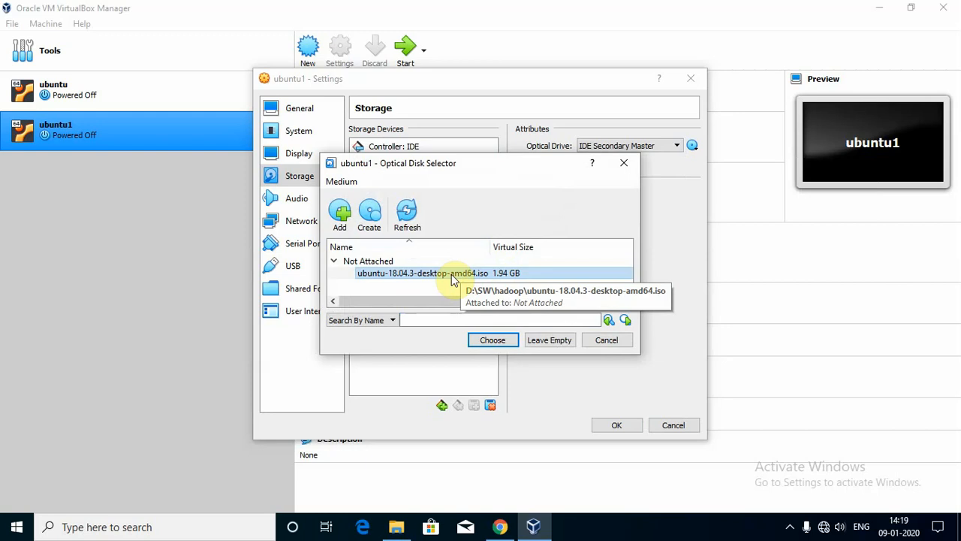
click(341, 216)
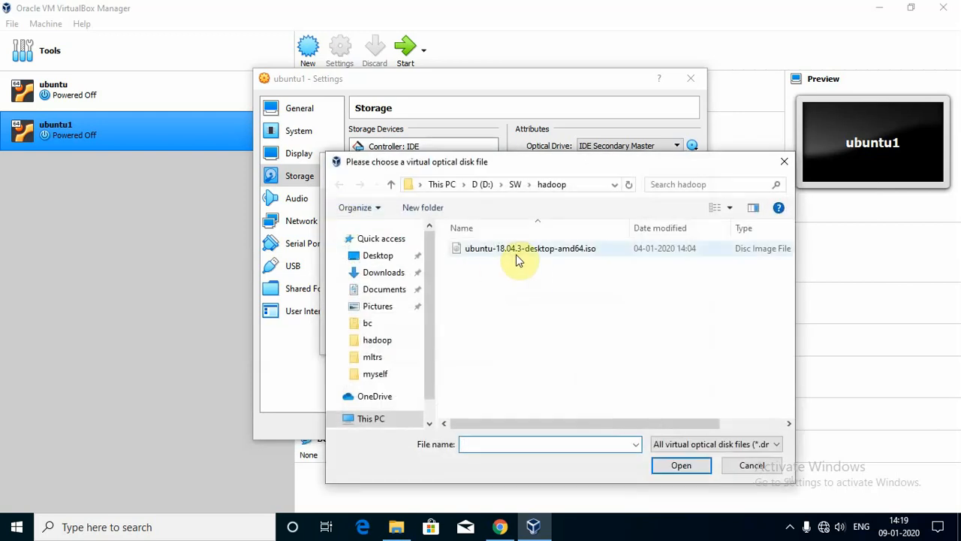
click(515, 248)
click(680, 465)
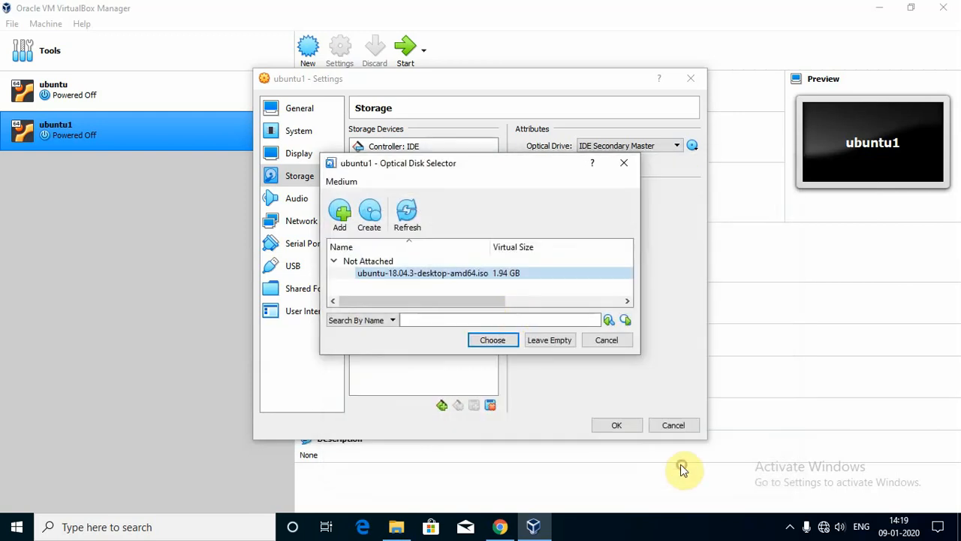
click(493, 340)
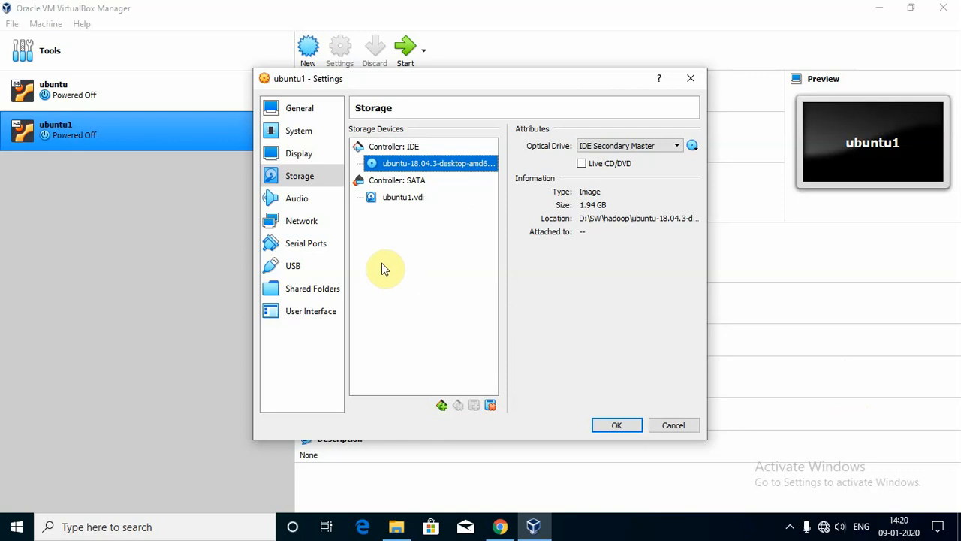
Enable Adapter 2 on ubuntu1 as a Host-only Adapter and save the network settings.
click(289, 221)
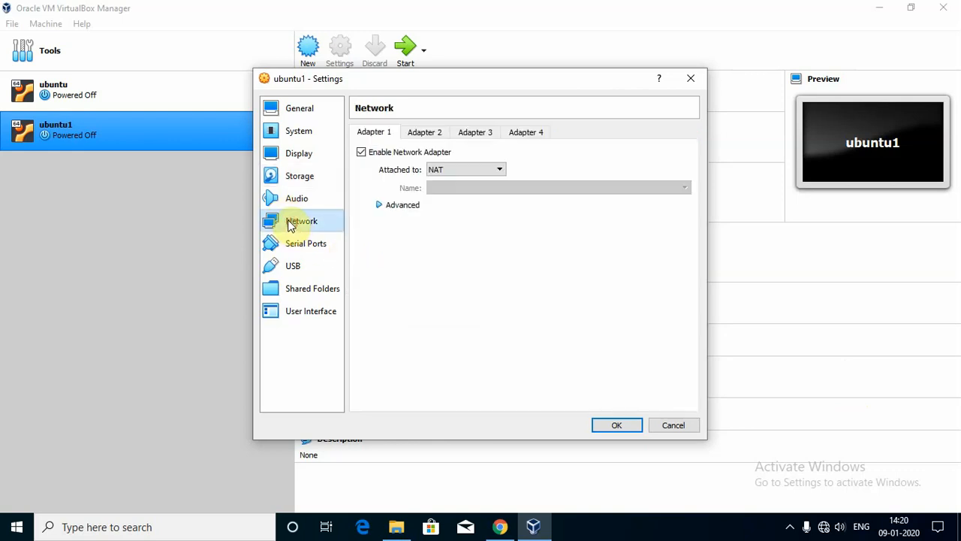
click(425, 133)
click(361, 153)
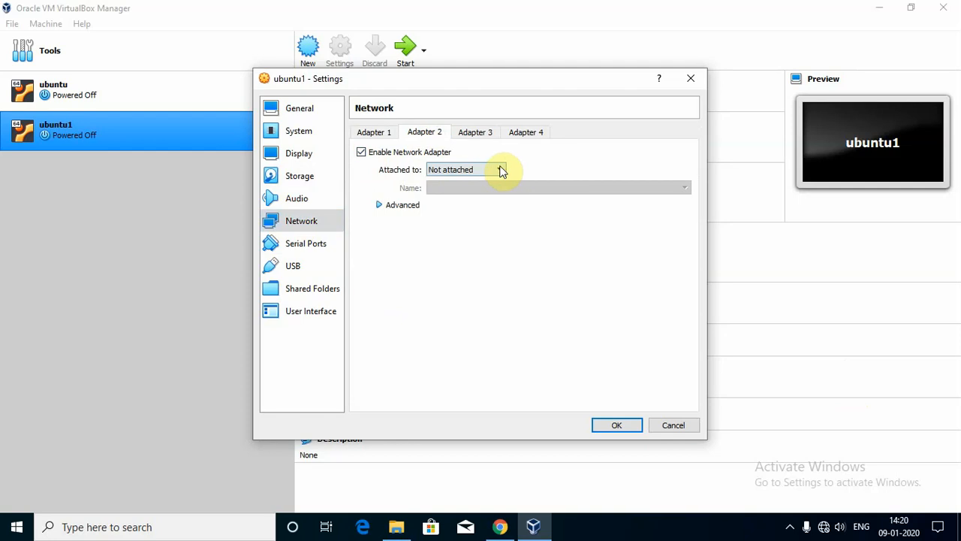
click(499, 170)
click(462, 226)
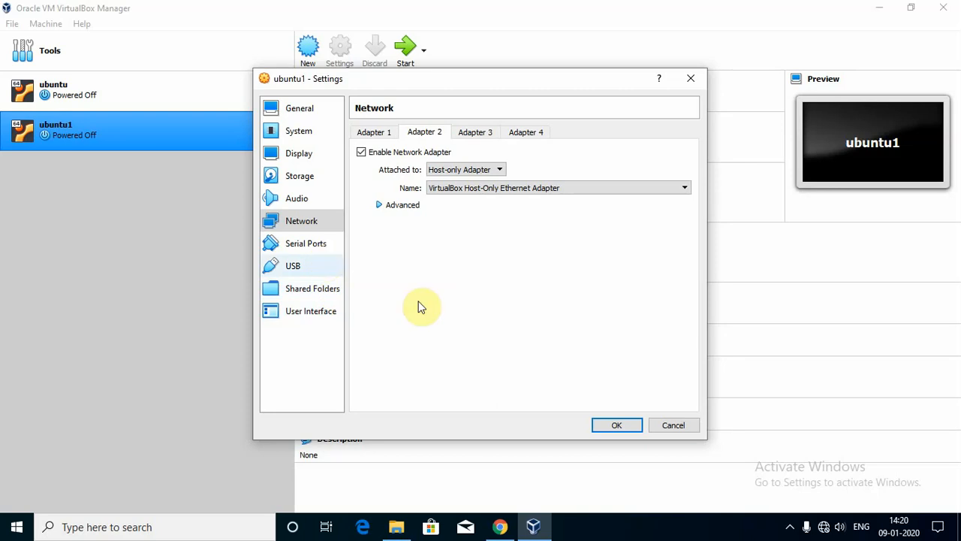
click(617, 426)
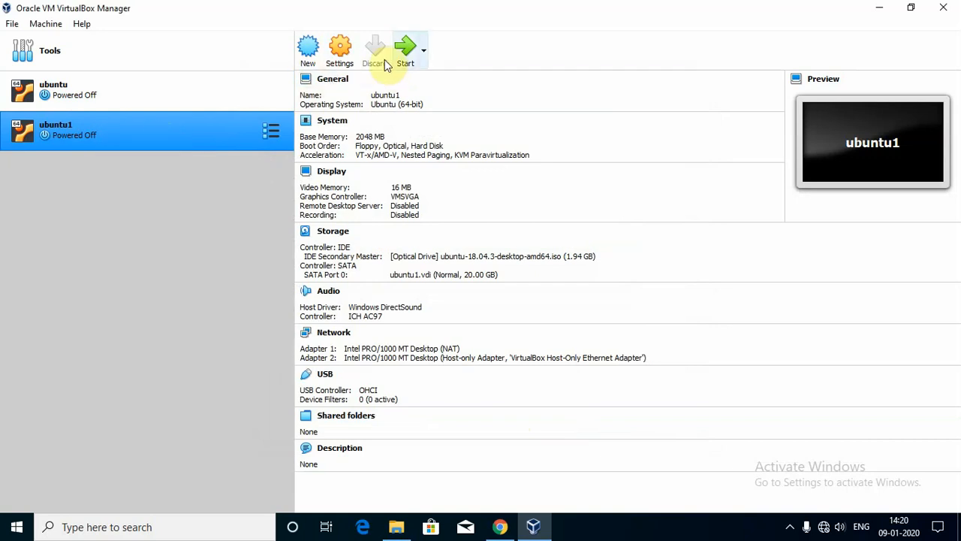
Start ubuntu1 and boot it from the Ubuntu ISO start-up disk.
click(408, 58)
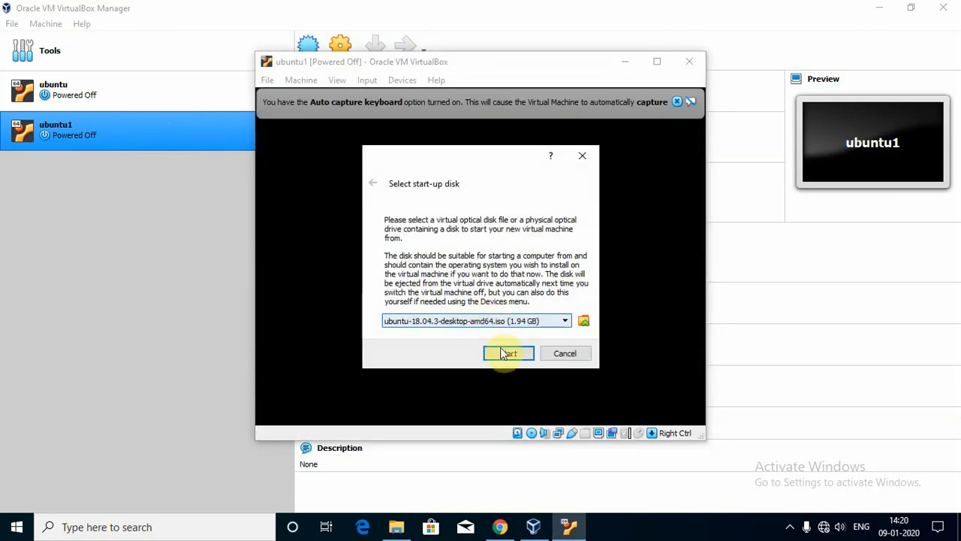
click(506, 356)
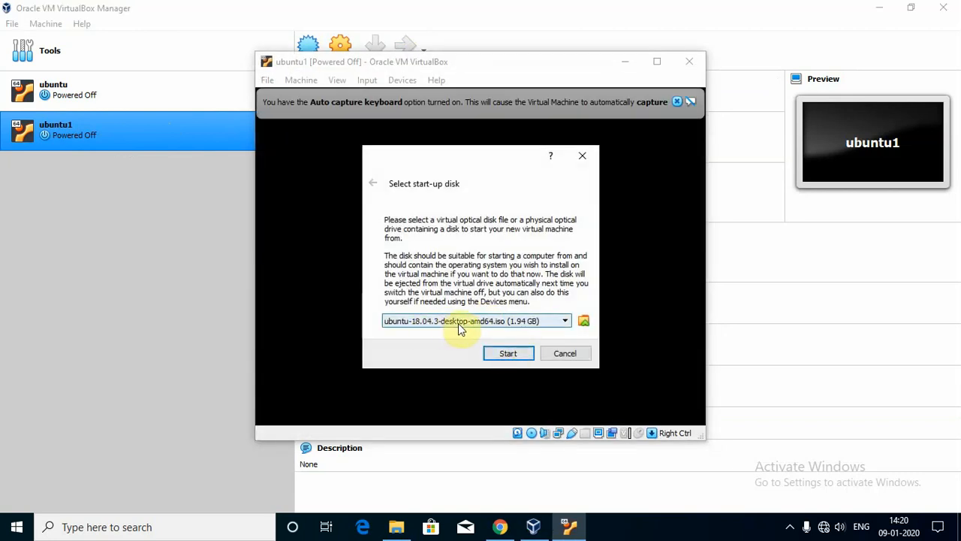
click(510, 353)
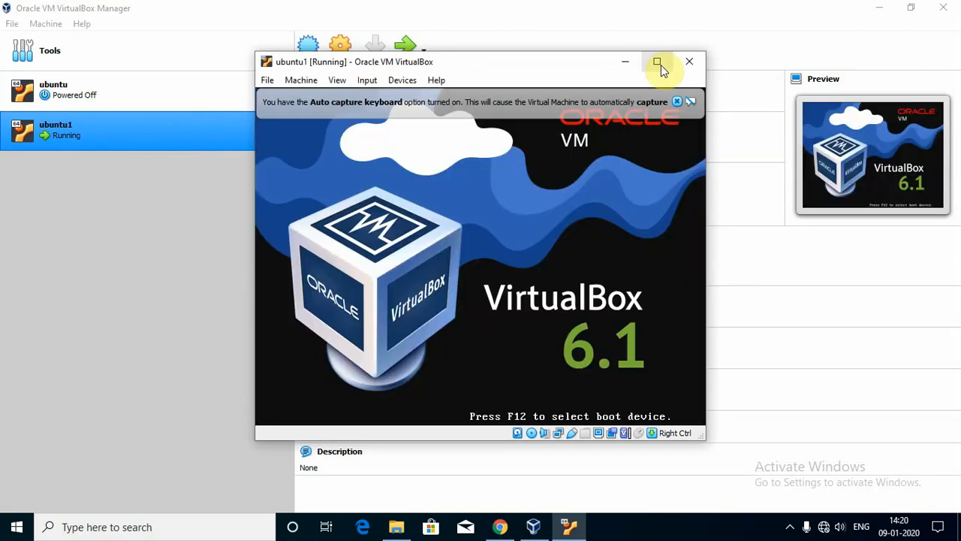
Maximize the VM window, dismiss the auto-capture notice, and use the system tray recorder menu.
click(658, 63)
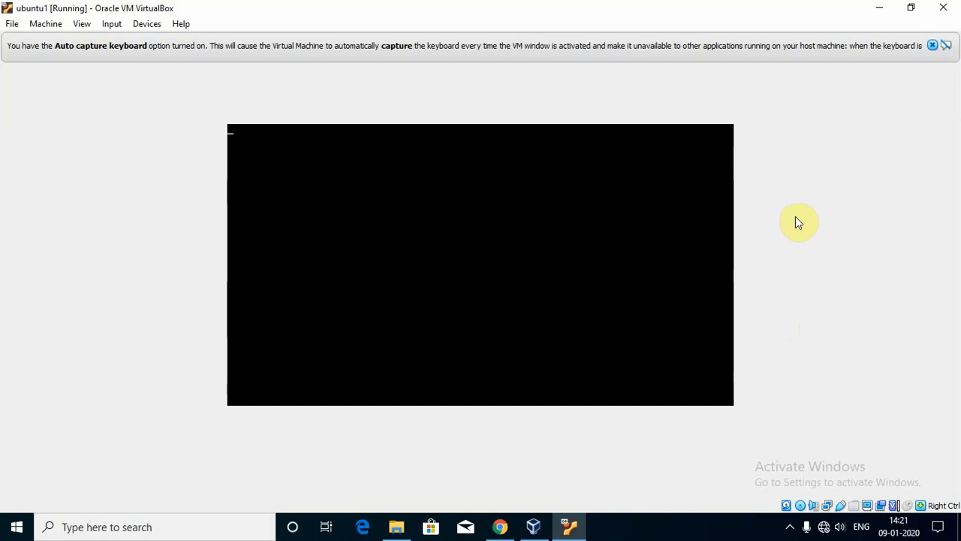
click(931, 46)
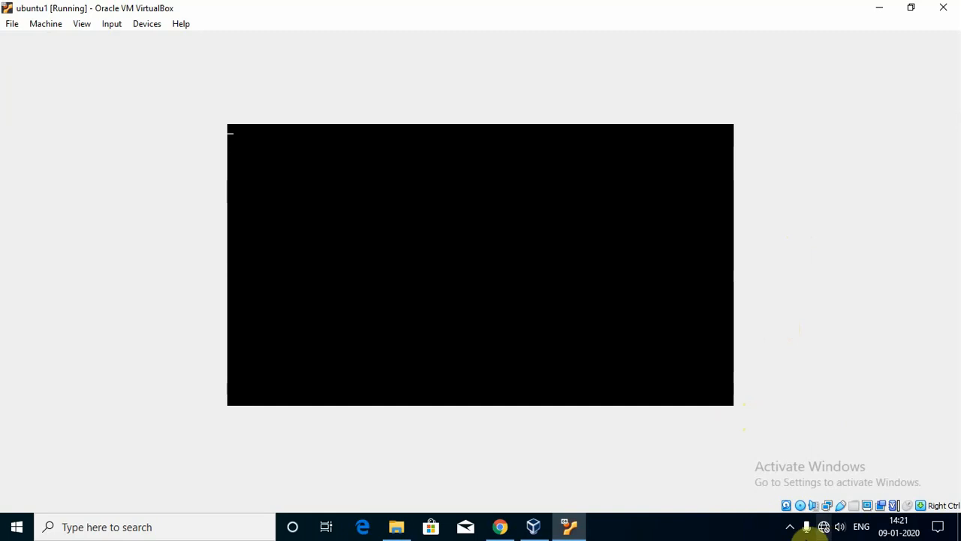
click(788, 529)
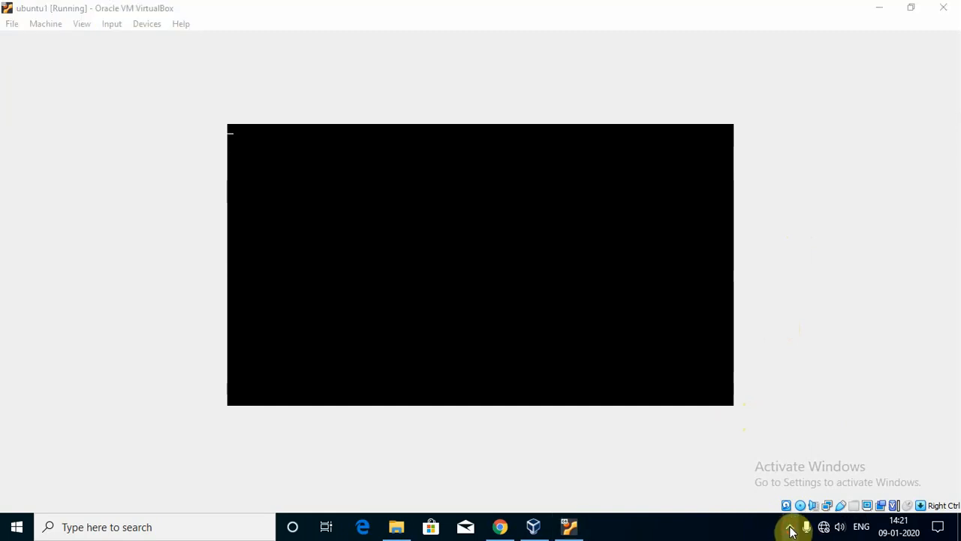
right_click(789, 501)
click(823, 343)
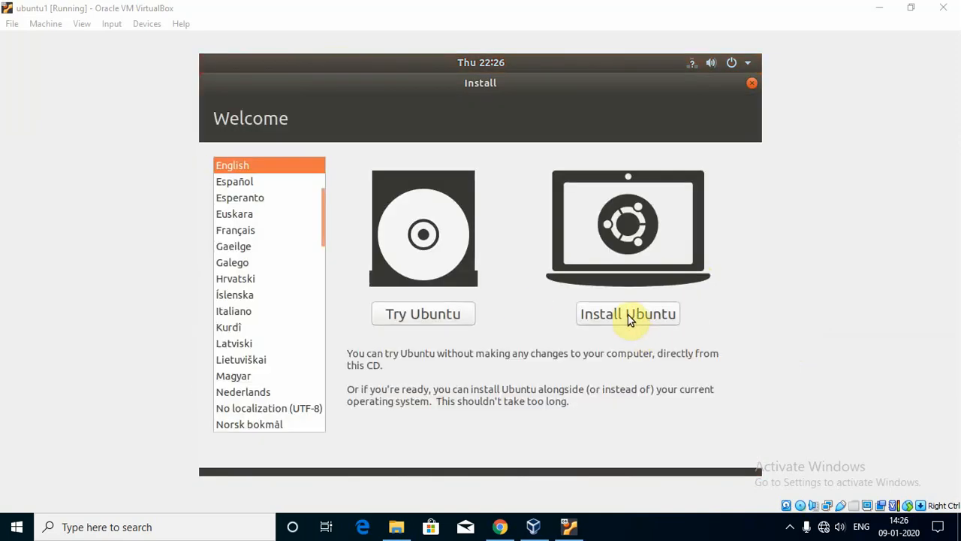
Begin Install Ubuntu with the English (US) keyboard layout and Normal installation.
click(626, 314)
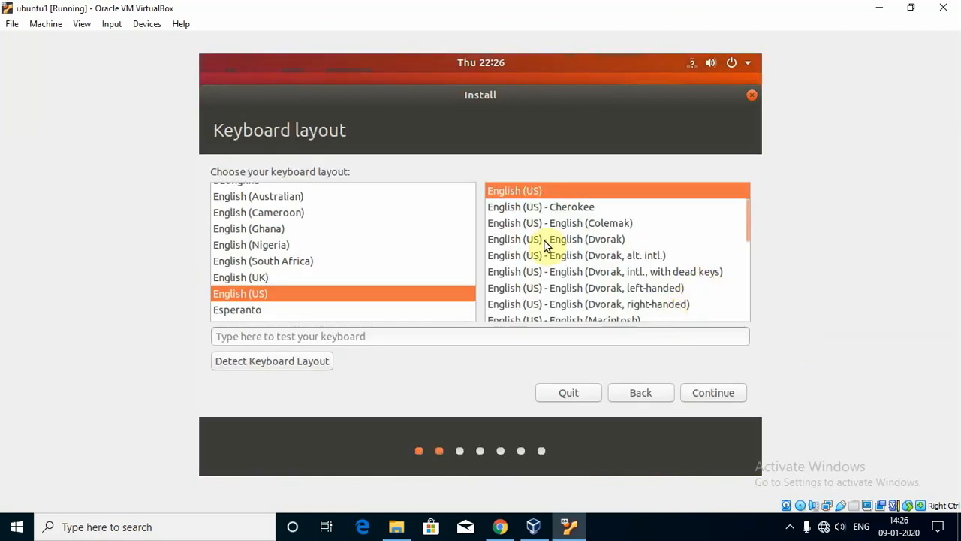
click(715, 393)
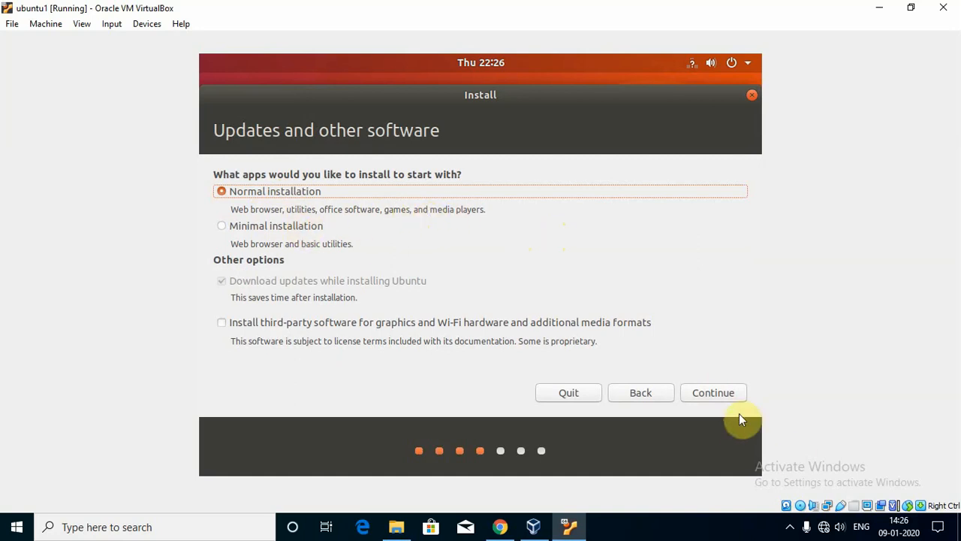
click(225, 227)
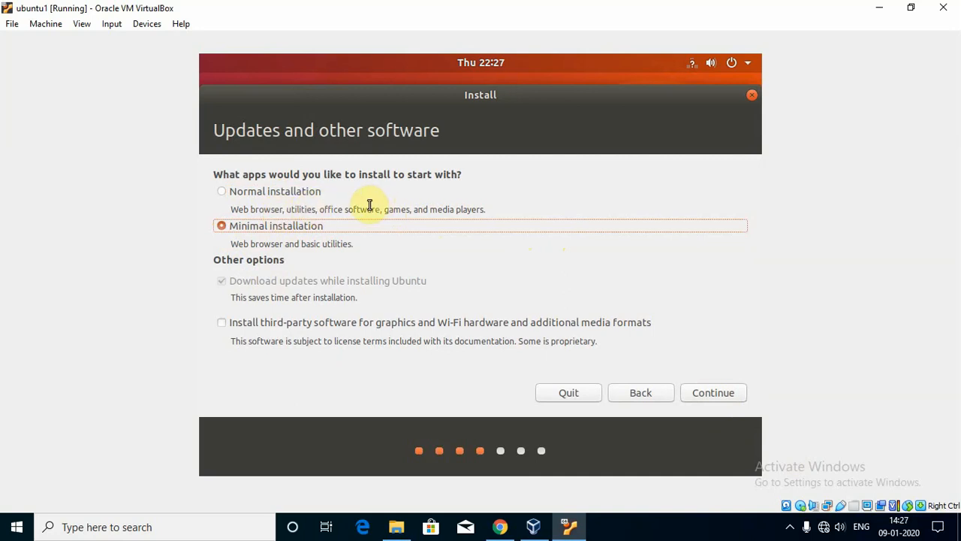
click(224, 192)
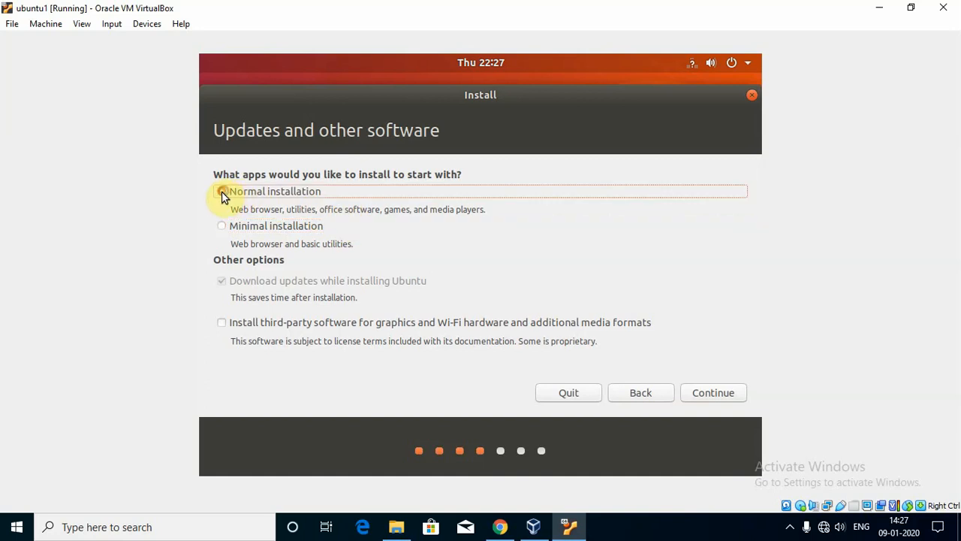
click(715, 394)
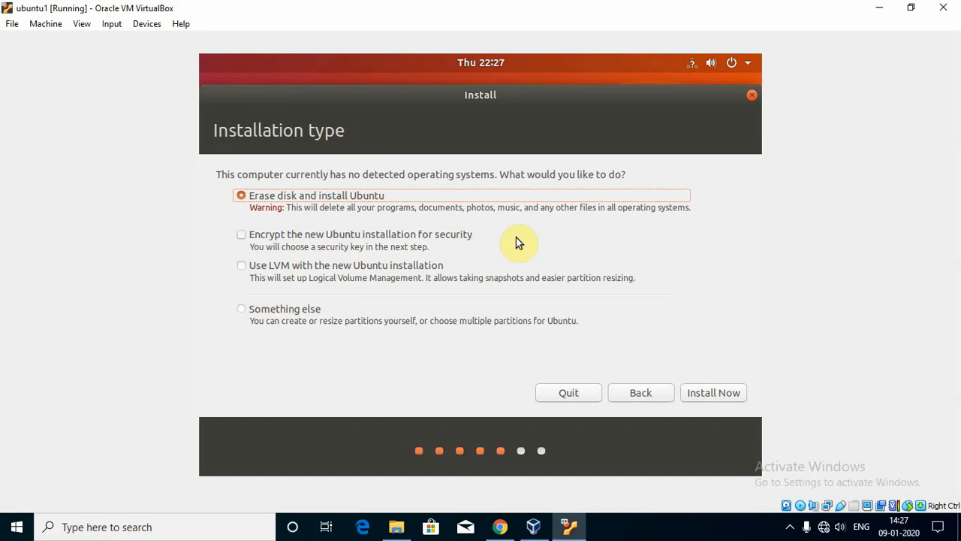
Erase the disk for Ubuntu, confirm the disk changes, and set the timezone to India (Kolkata).
click(711, 394)
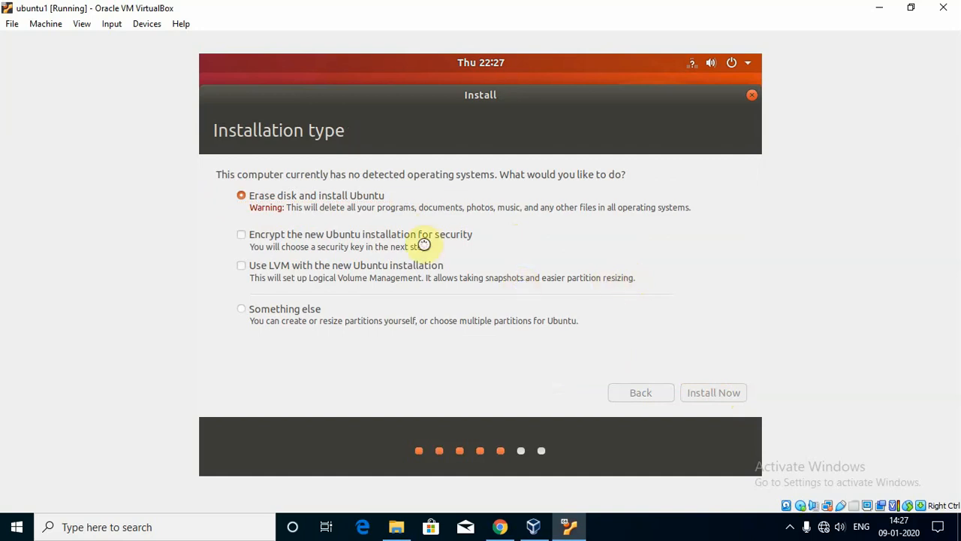
click(724, 351)
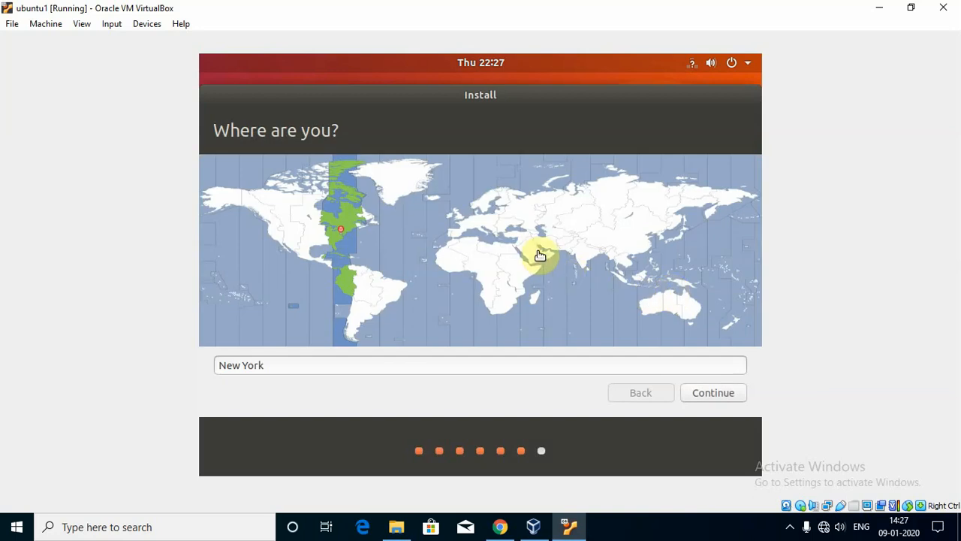
click(593, 256)
click(711, 391)
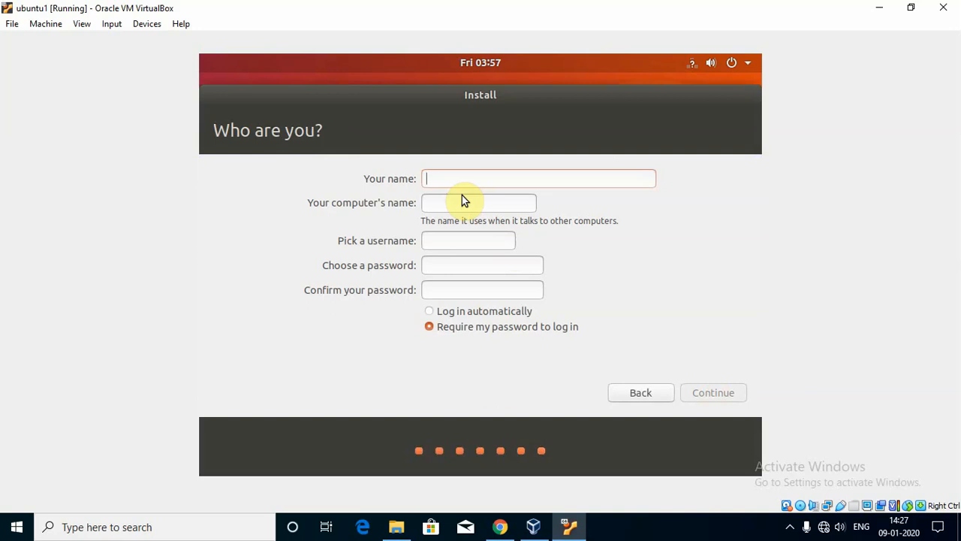
Create the user 'ubuntu' with a confirmed password and start the installation.
text(ubuntu)
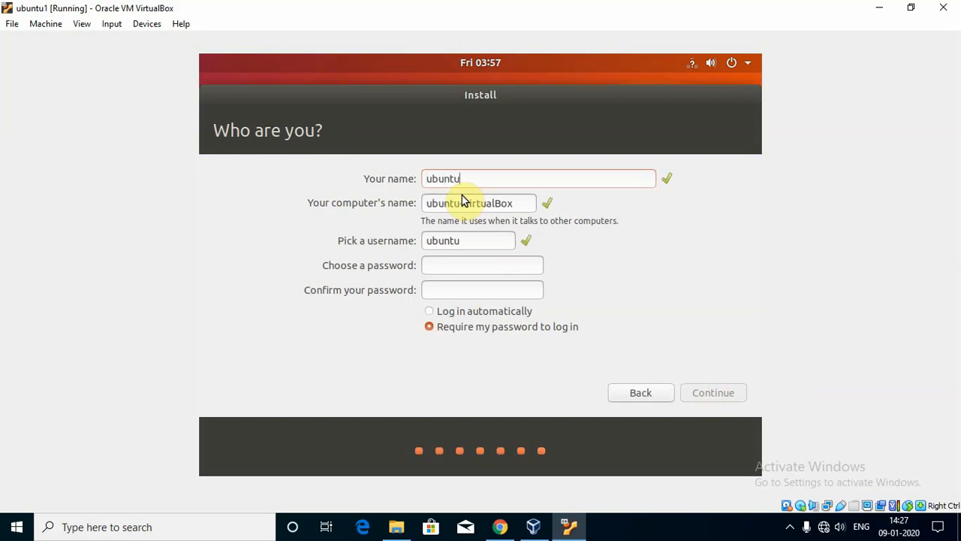
key(Tab)
key(Tab)
key(Tab)
text(123)
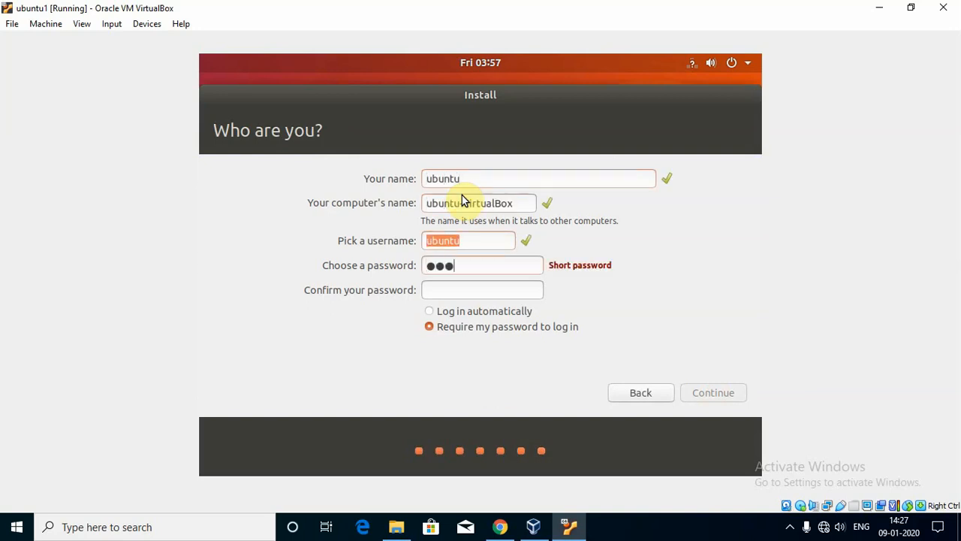
text(456)
key(Tab)
text(123456)
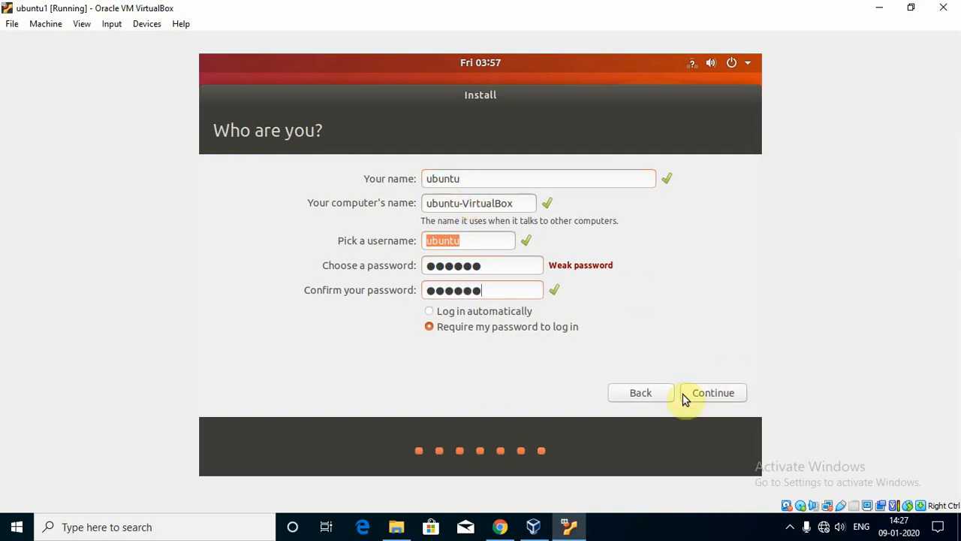
click(708, 392)
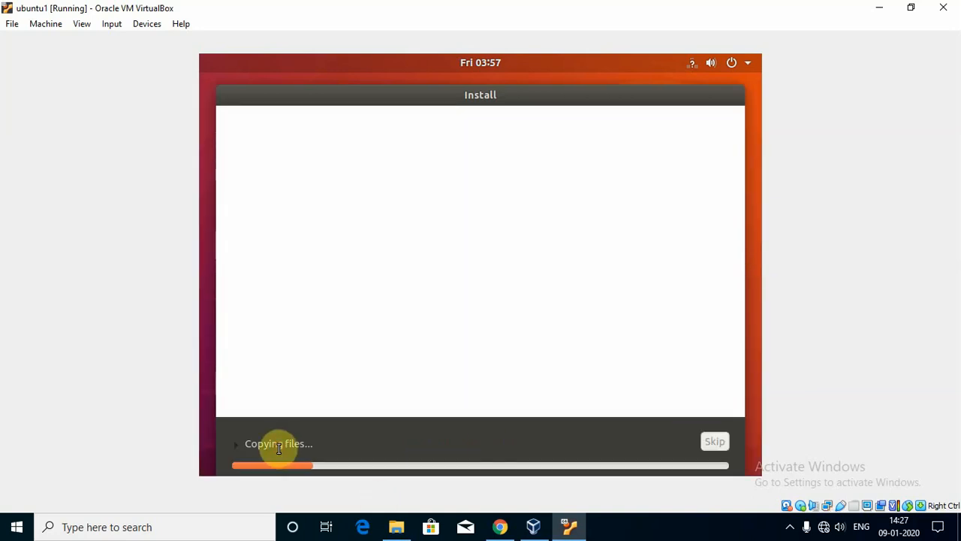
Show the installation details, pause the screen recording, then Restart Now after installation completes.
click(278, 444)
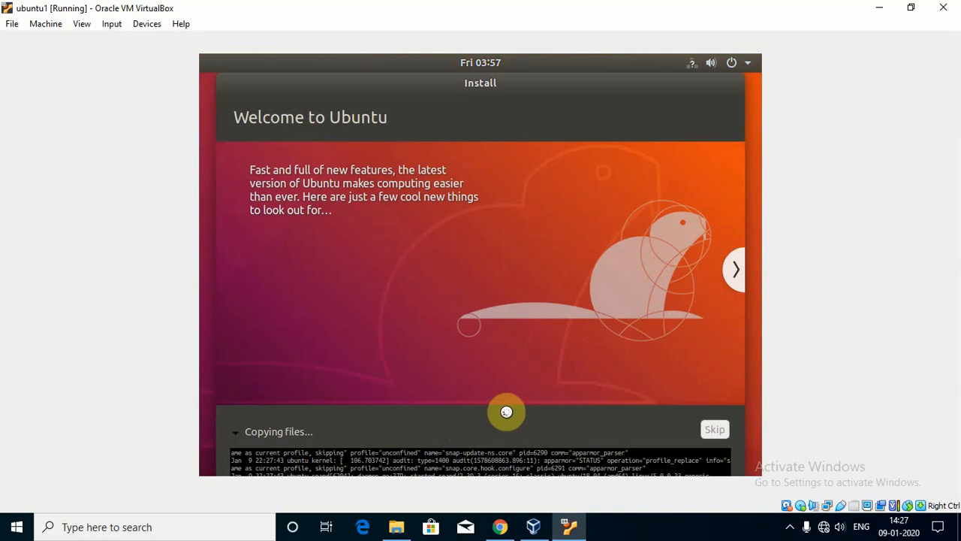
click(789, 530)
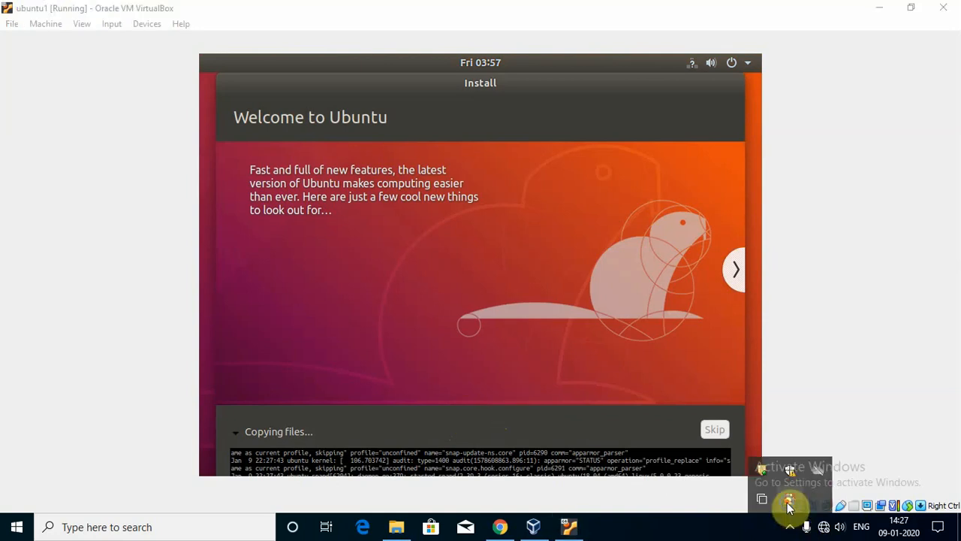
right_click(788, 504)
click(829, 350)
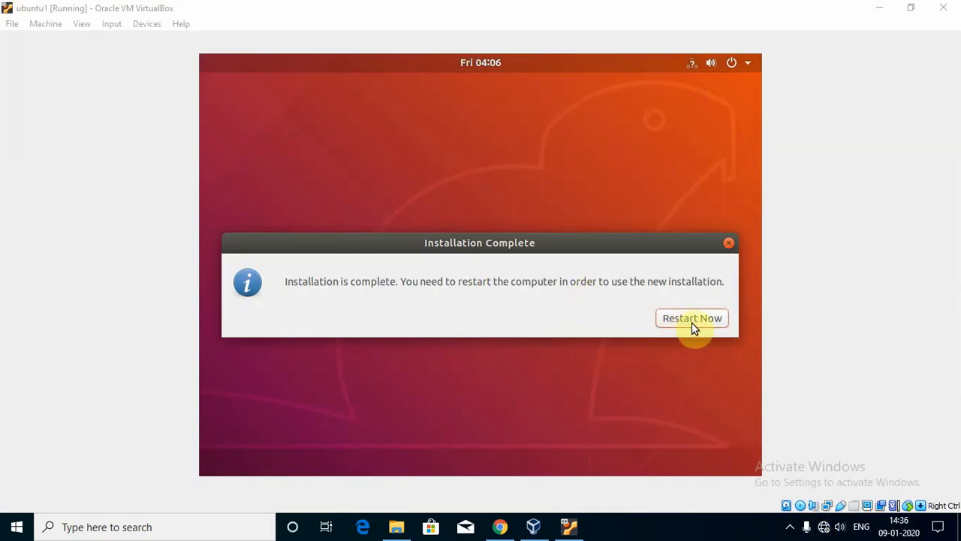
click(691, 319)
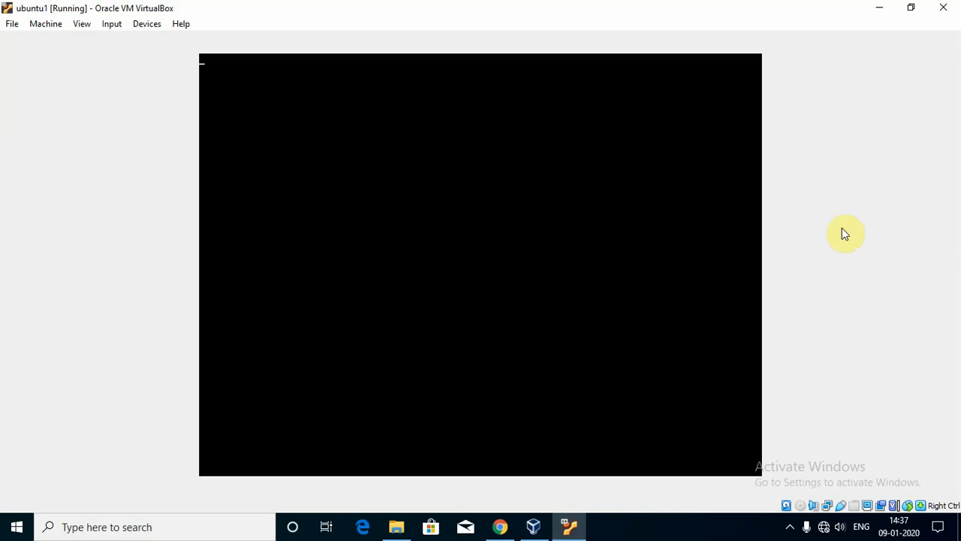
Pause the screen recording from its system tray icon.
click(790, 526)
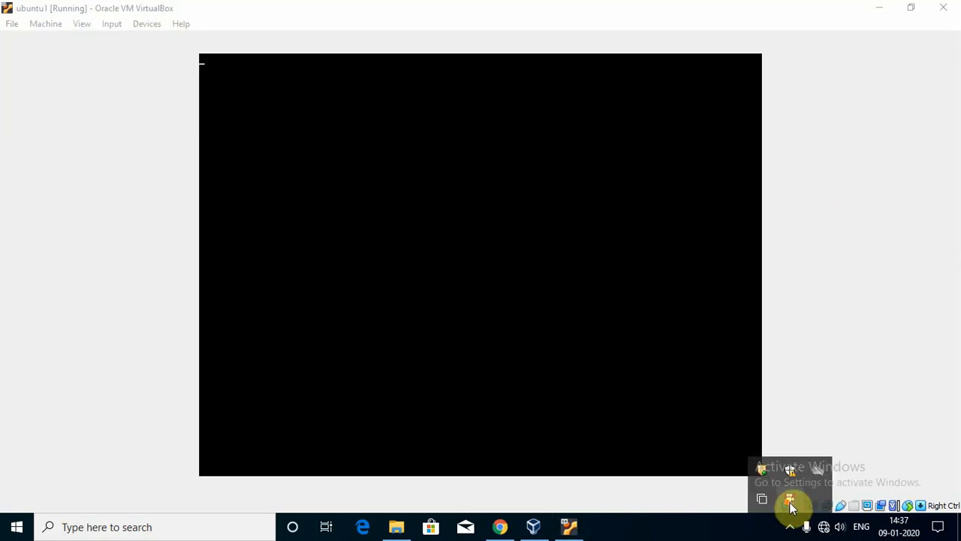
right_click(789, 501)
click(832, 355)
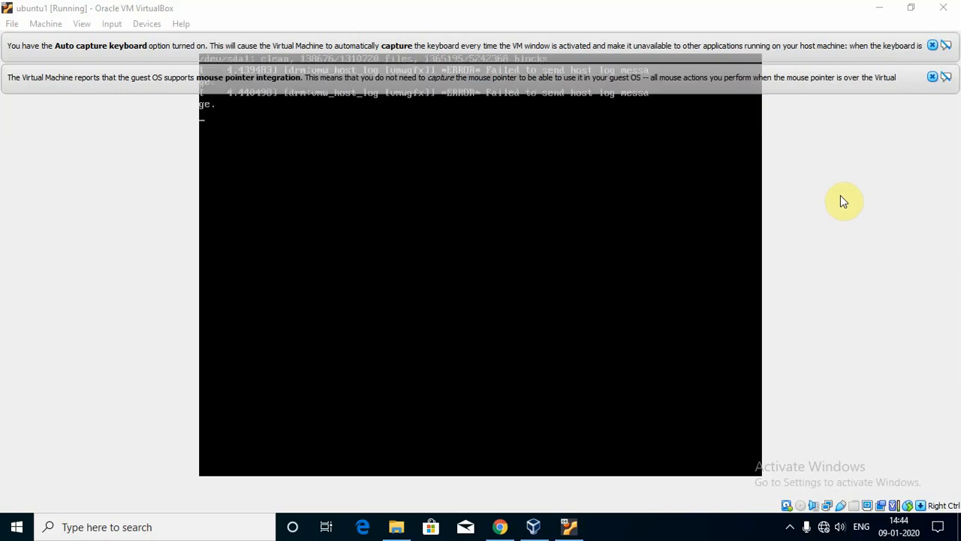
Dismiss the mouse integration and auto-capture banners, then minimize and restore the ubuntu1 window.
click(932, 77)
click(932, 46)
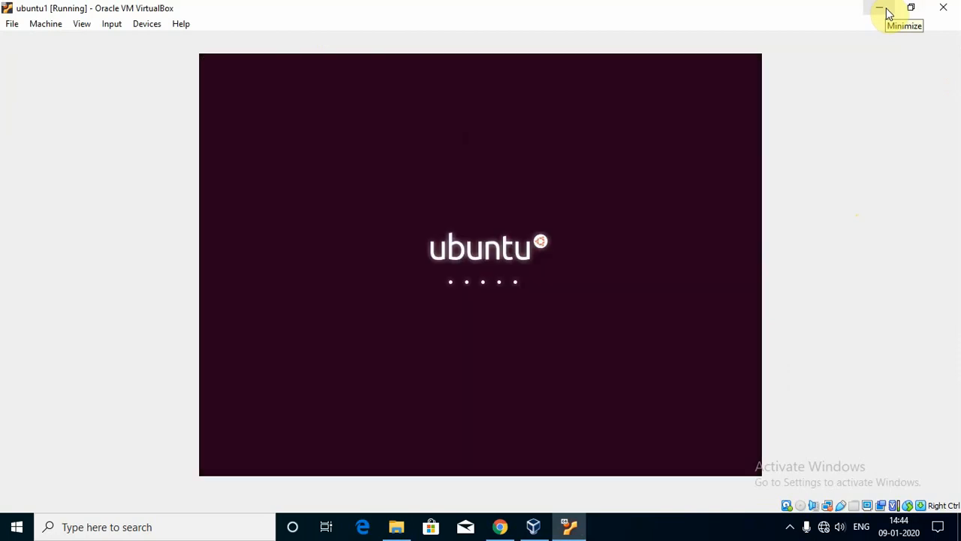
click(887, 12)
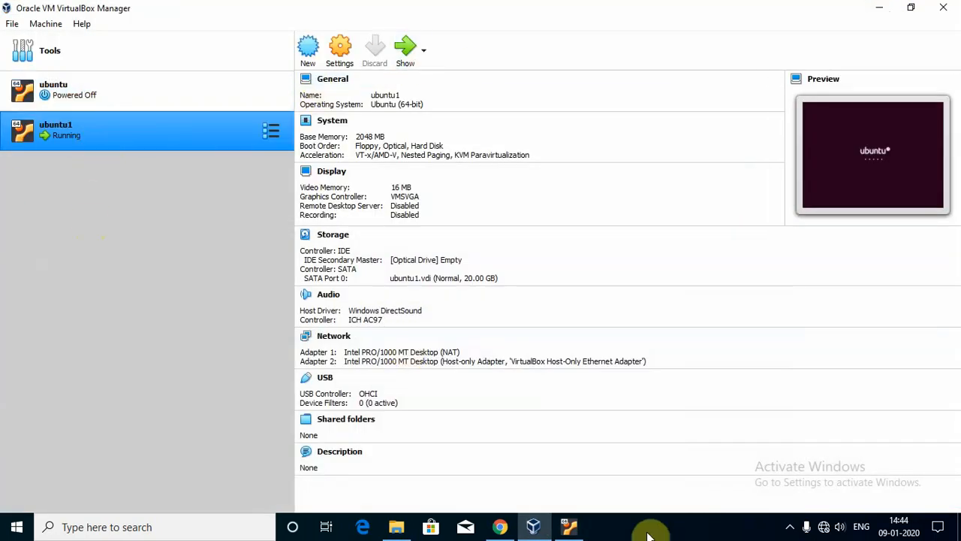
click(568, 527)
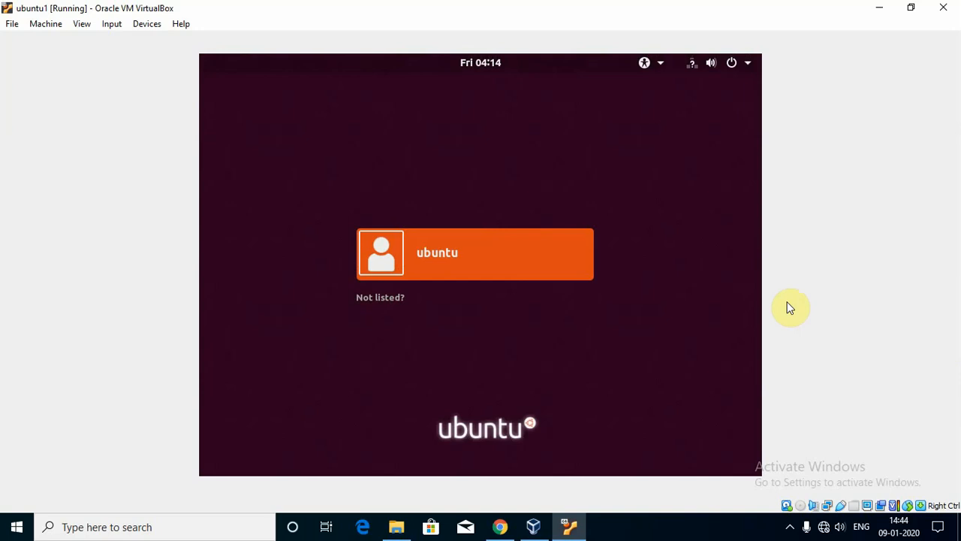
Sign in as ubuntu, correcting a mistyped password before submitting it.
key(Return)
text(*****)
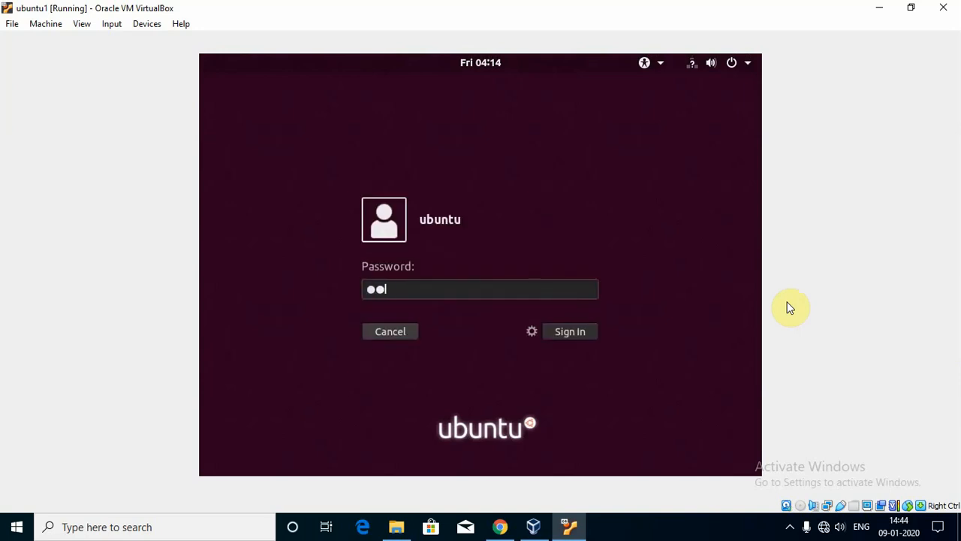
key(BackSpace)
key(BackSpace)
key(BackSpace)
key(BackSpace)
key(BackSpace)
text(******)
key(Return)
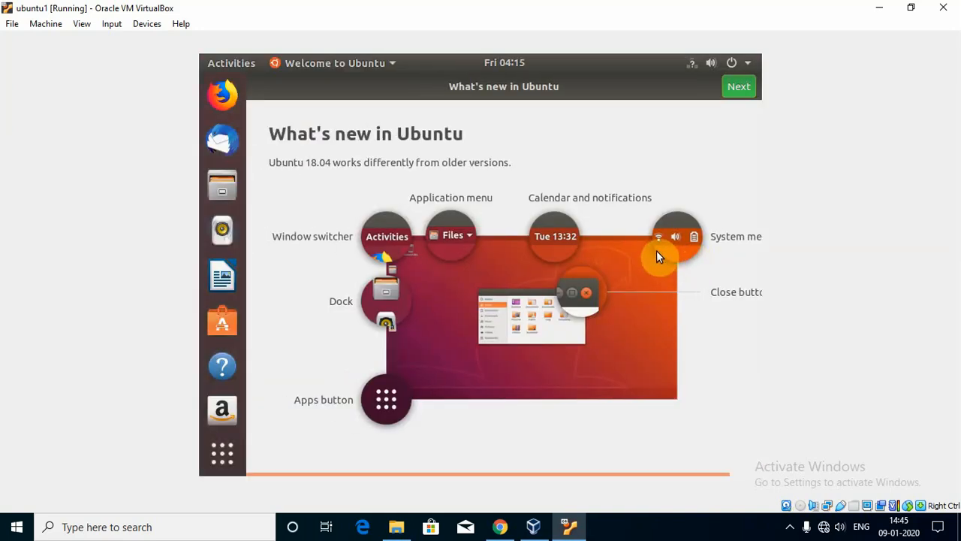
Page past What's new, Livepatch and Help improve Ubuntu, then finish with Done.
click(743, 89)
click(739, 87)
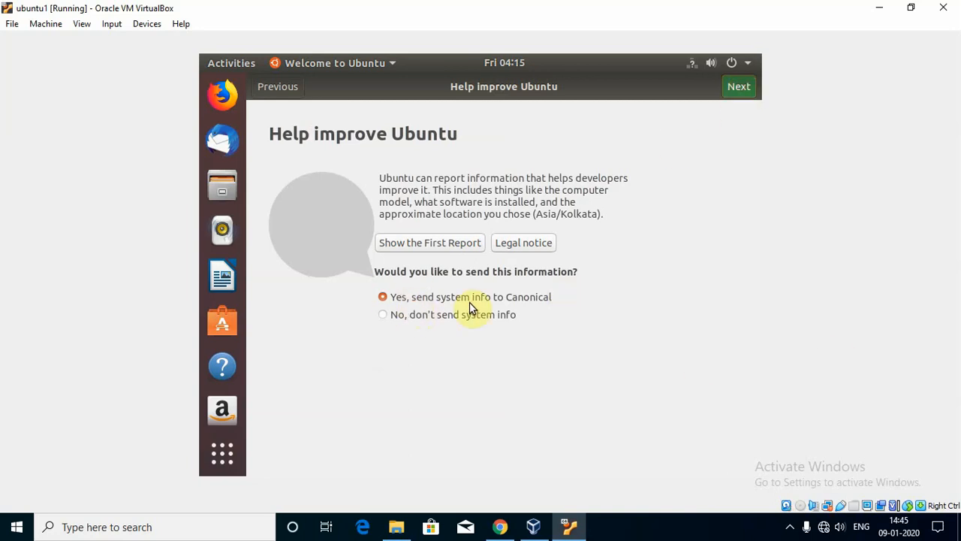
click(737, 84)
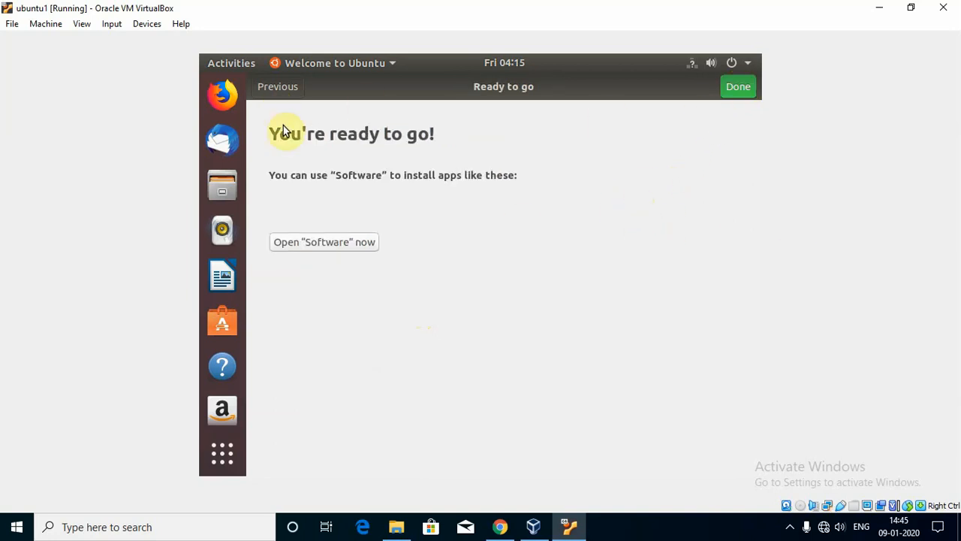
click(737, 96)
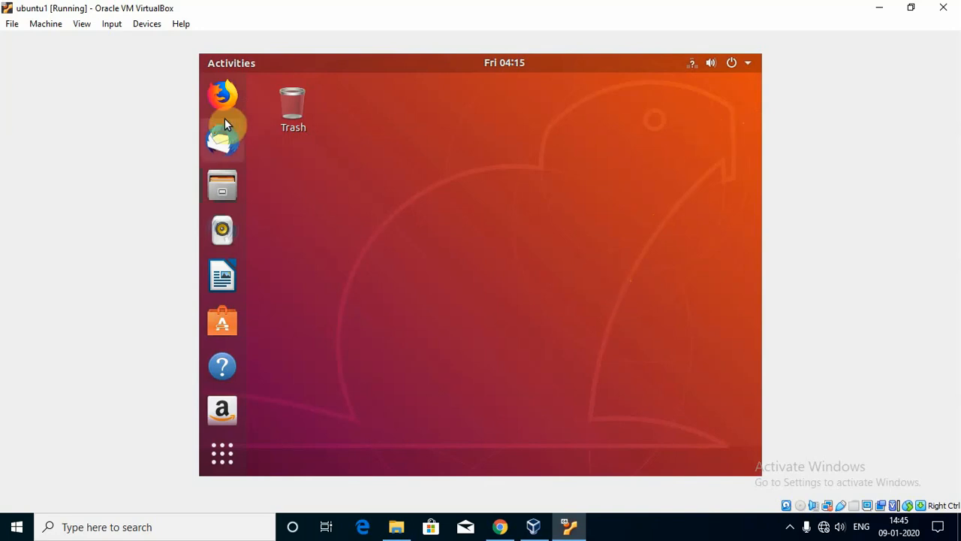
Return the VM window to full screen, then Power Off Ubuntu from the system menu.
click(910, 9)
click(401, 7)
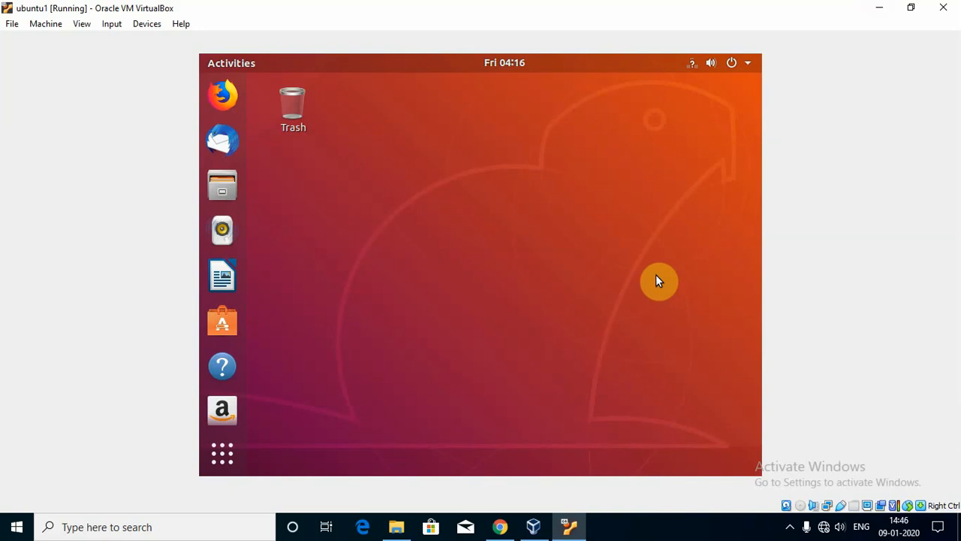
click(748, 62)
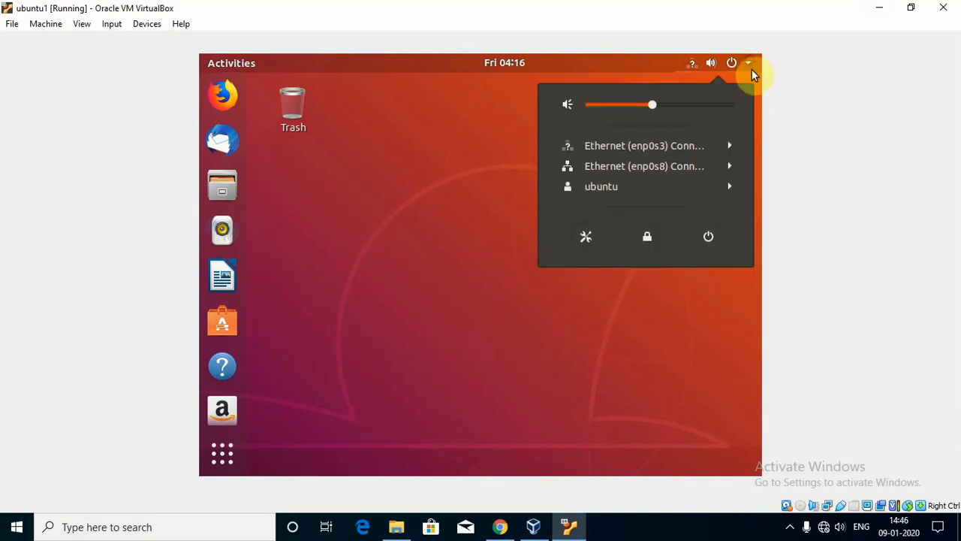
click(708, 236)
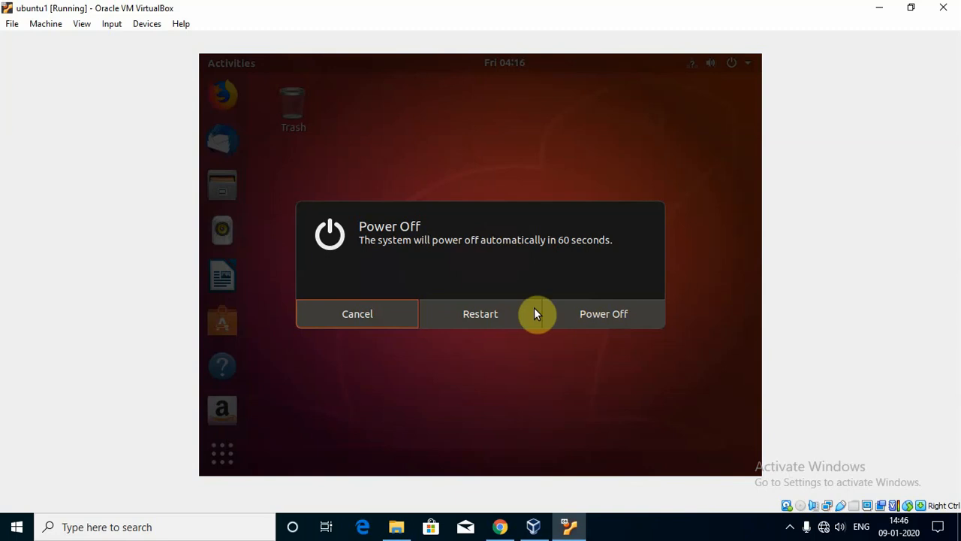
click(617, 313)
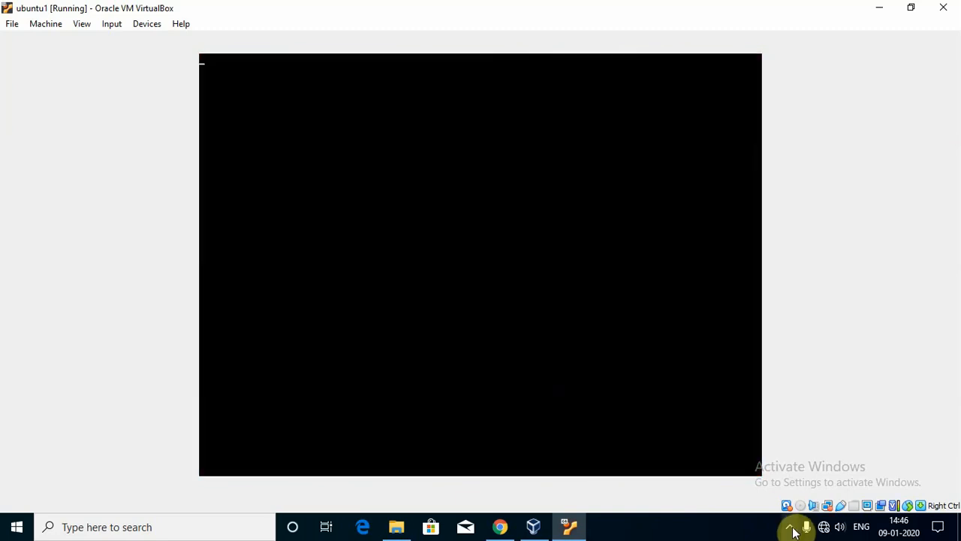